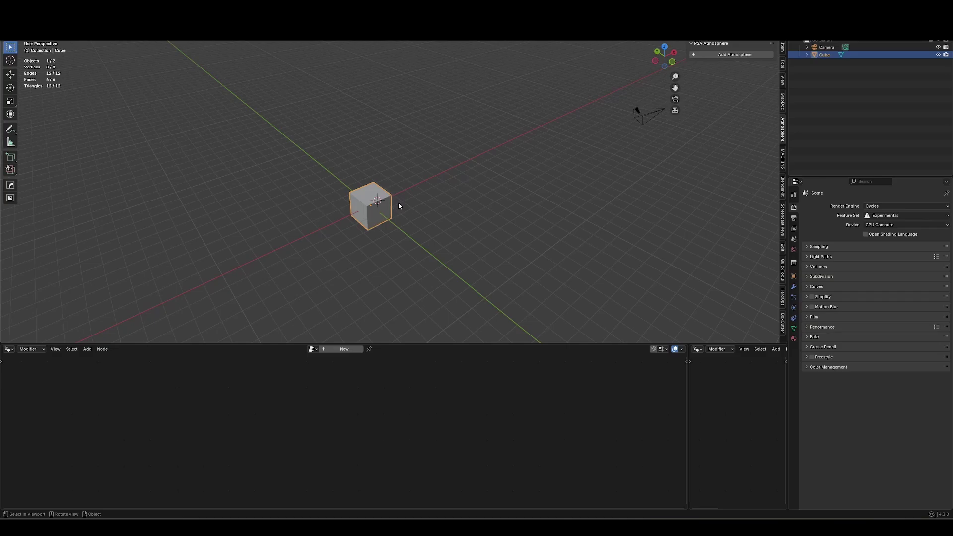
Step: Create a new geometry node group on the cube and spread the Group Input and Group Output nodes apart
middle_drag(393, 204, 502, 197)
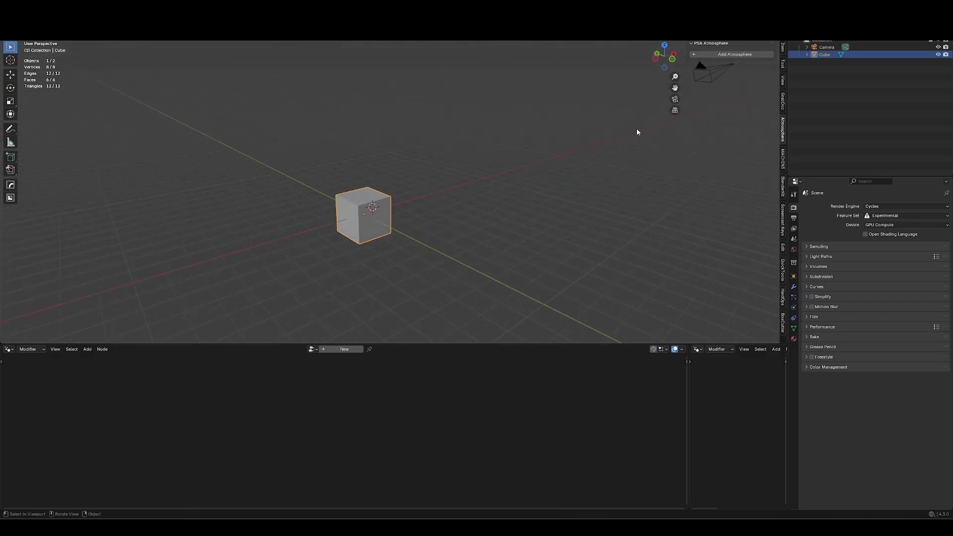
click(348, 349)
drag(419, 343, 417, 323)
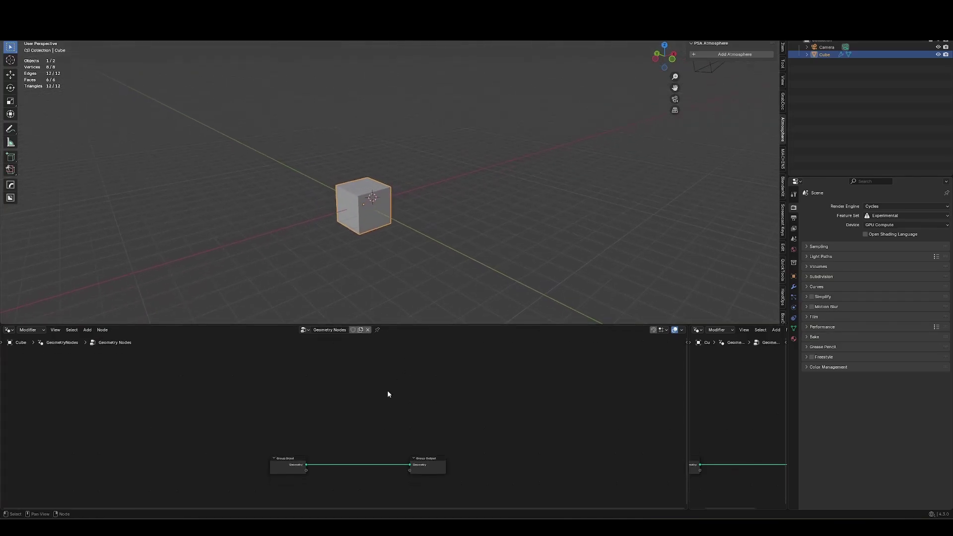
drag(387, 421, 446, 469)
click(559, 452)
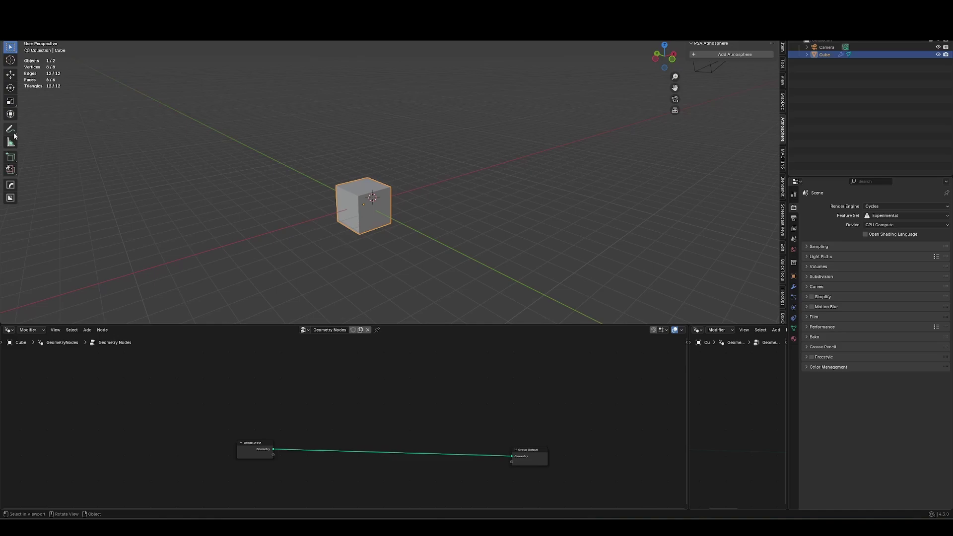
click(12, 131)
drag(361, 211, 571, 149)
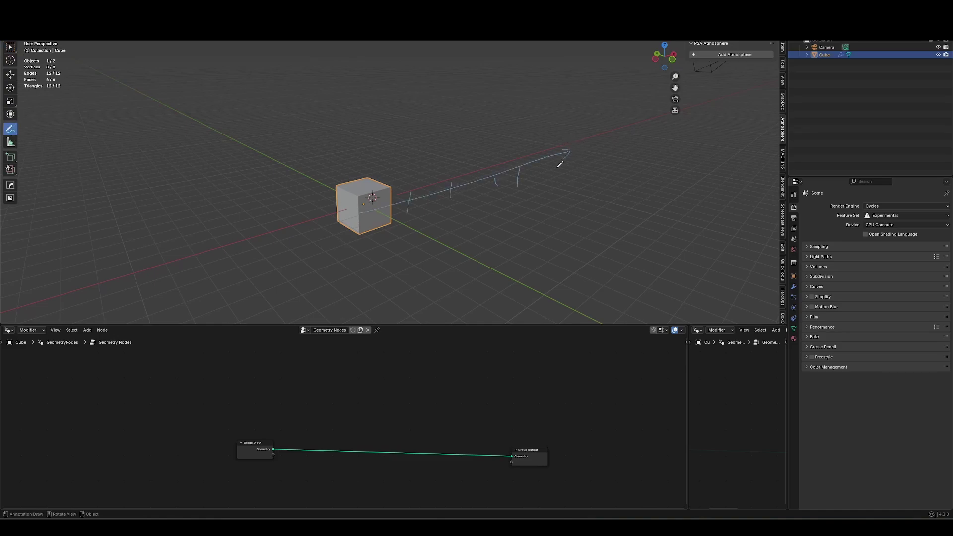
key(ctrl+z)
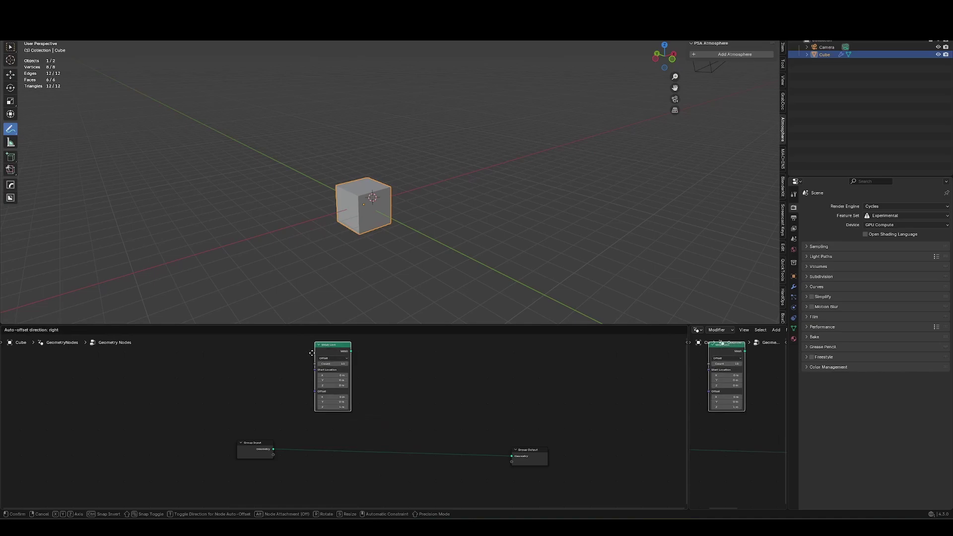
Step: Place a Mesh Line node below the existing link and connect its Mesh output to the Group Output's Geometry
click(313, 452)
middle_drag(323, 428, 296, 376)
drag(304, 399, 296, 419)
drag(315, 425, 486, 410)
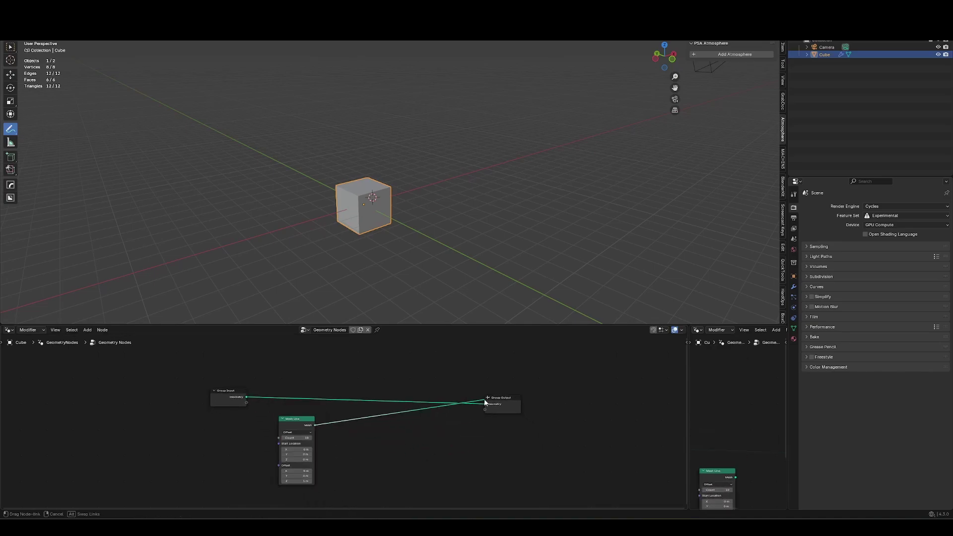
Step: Set the Mesh Line's offset to 0 m in Z and 1 m in Y
scroll(325, 453, up, 2)
double_click(317, 431)
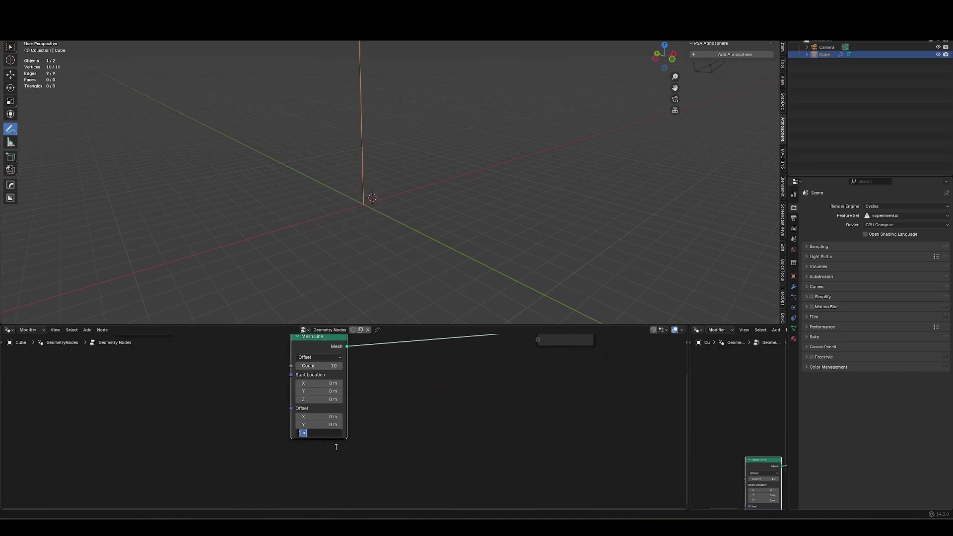
text(0)
key(Return)
middle_drag(376, 213, 318, 258)
double_click(332, 425)
text(1)
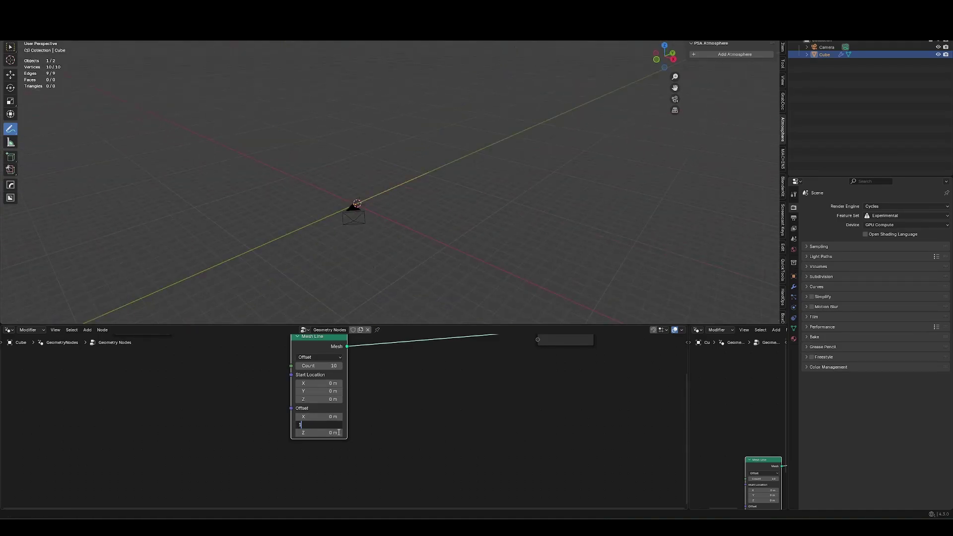
key(Return)
Step: Insert an Instance on Points node between Mesh Line and Group Output and connect the Group Input's Geometry to its Instance input
middle_drag(426, 266, 304, 410)
key(shift+a)
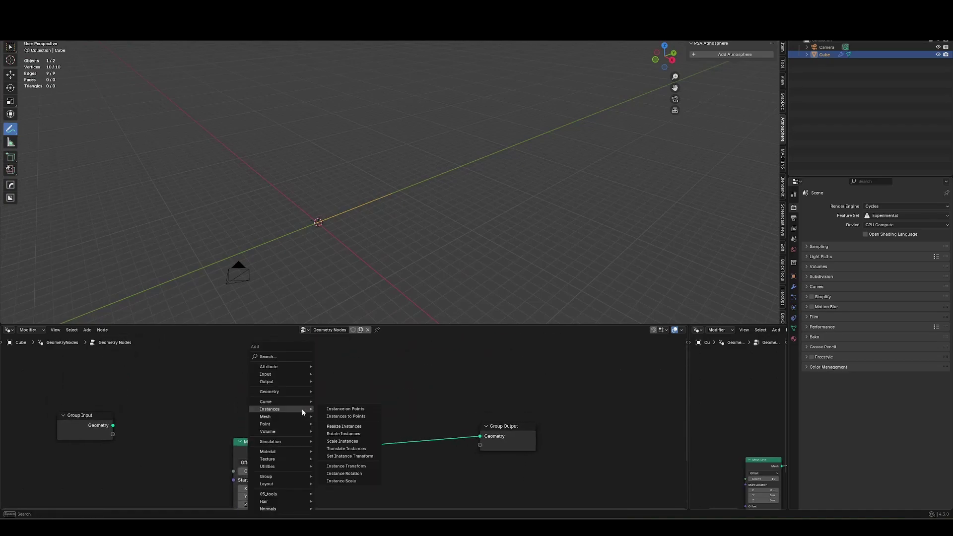
text(instance)
key(Return)
click(368, 396)
drag(128, 403, 87, 449)
key(g)
click(262, 432)
drag(289, 404, 368, 437)
Step: Set the Mesh Line's Y offset to 2 m and rearrange the Group Input and Mesh Line nodes beside Instance on Points
text(2)
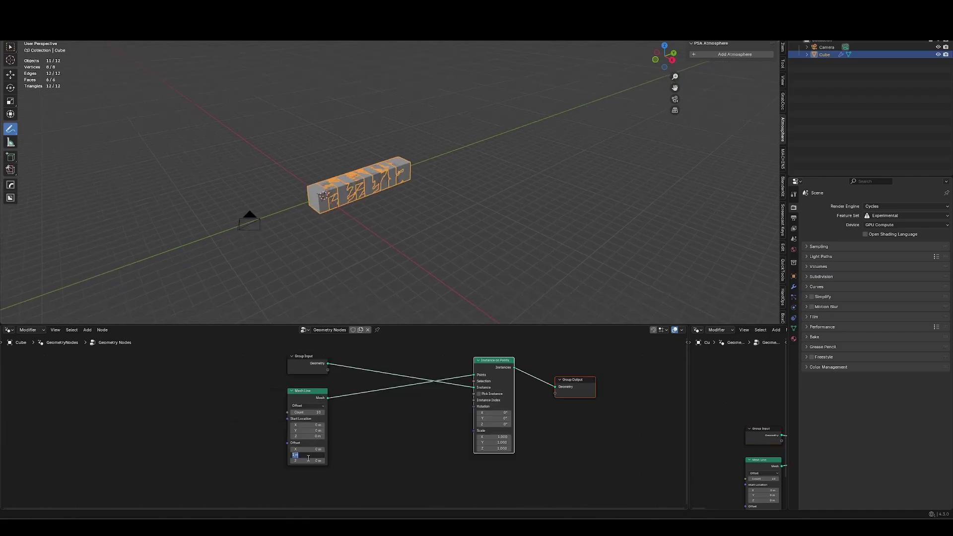
key(Return)
mouse_move(374, 263)
middle_down()
mouse_move(395, 246)
mouse_move(392, 258)
middle_up()
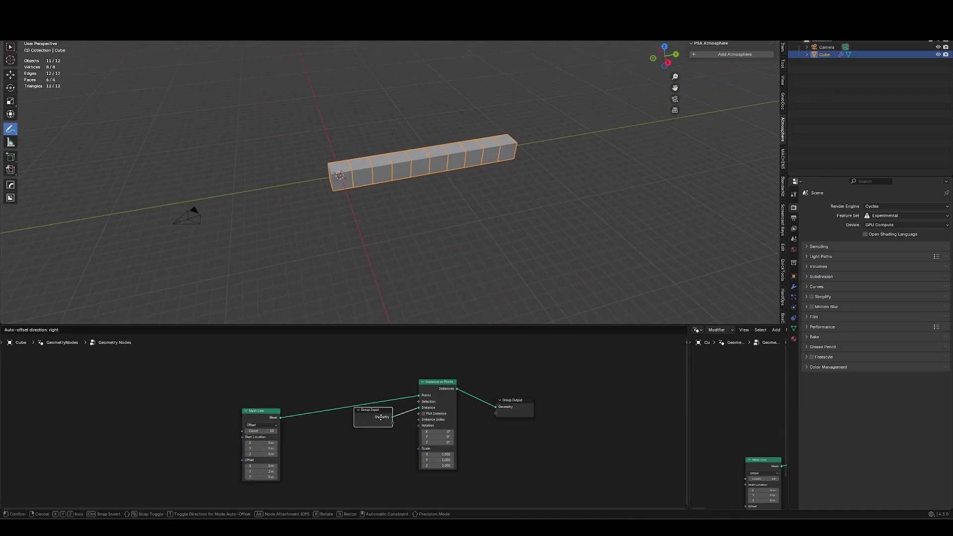
drag(369, 405, 374, 412)
drag(275, 437, 283, 419)
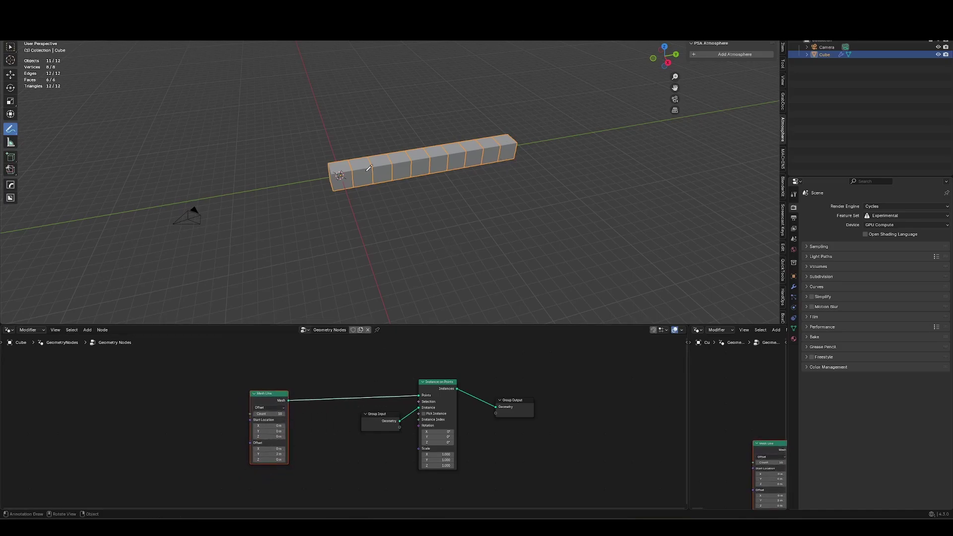
Step: Insert a Resample Curve node on the link between Mesh Line and Instance on Points
middle_drag(347, 365, 308, 386)
key(shift+a)
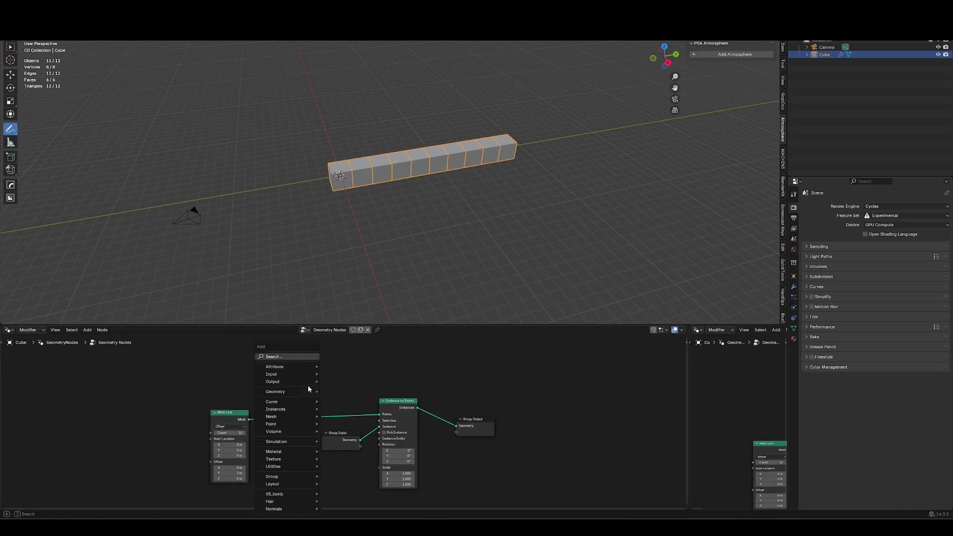
key(Escape)
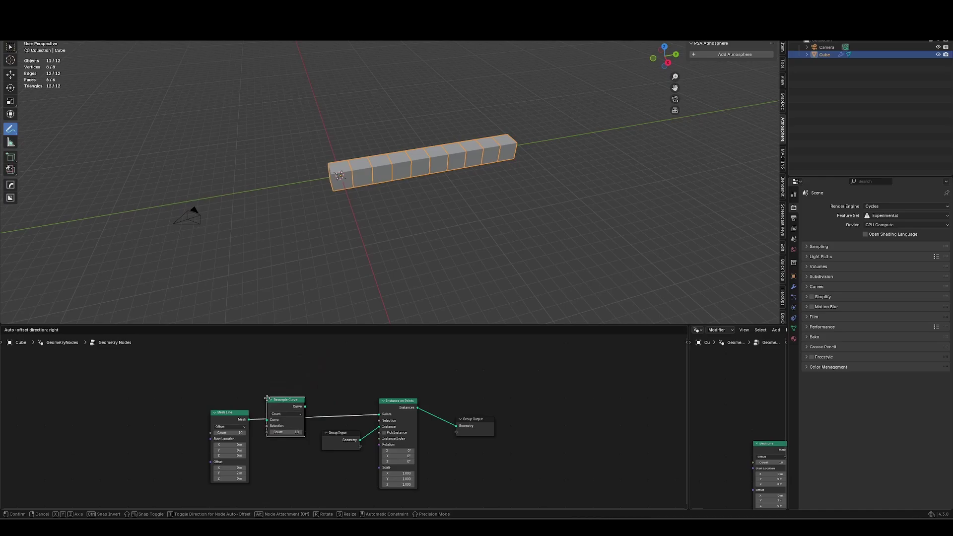
click(261, 410)
scroll(298, 437, up, 3)
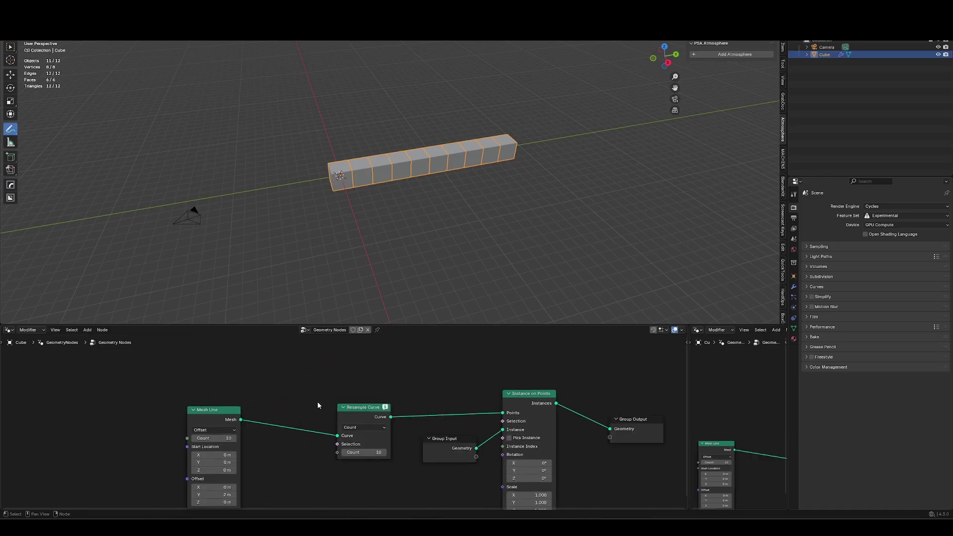
scroll(313, 407, down, 1)
Step: Insert a Mesh to Curve node between Mesh Line and Resample Curve
key(shift+a)
text(mesh to)
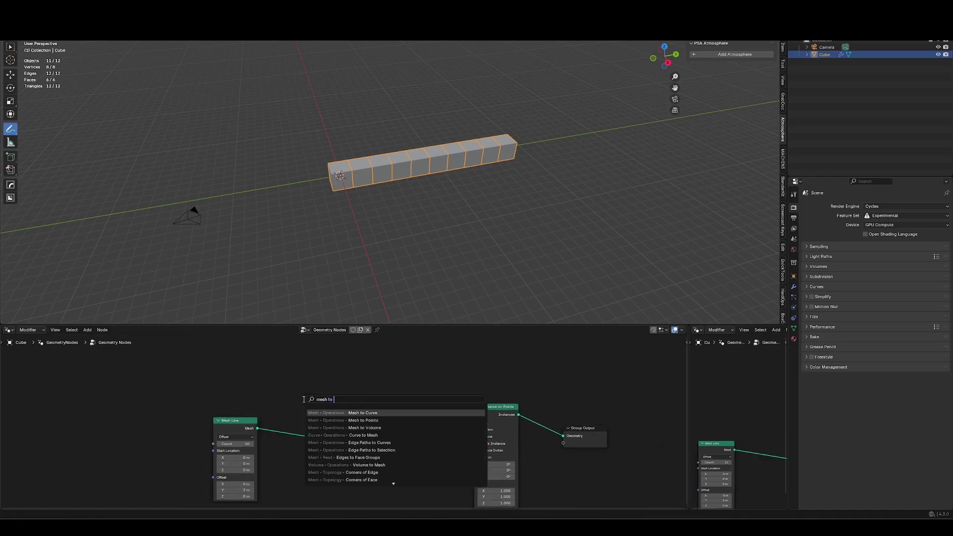
key(Return)
click(283, 417)
Step: Switch the Resample Curve node to Length mode and set its length to 0.5 m
click(368, 435)
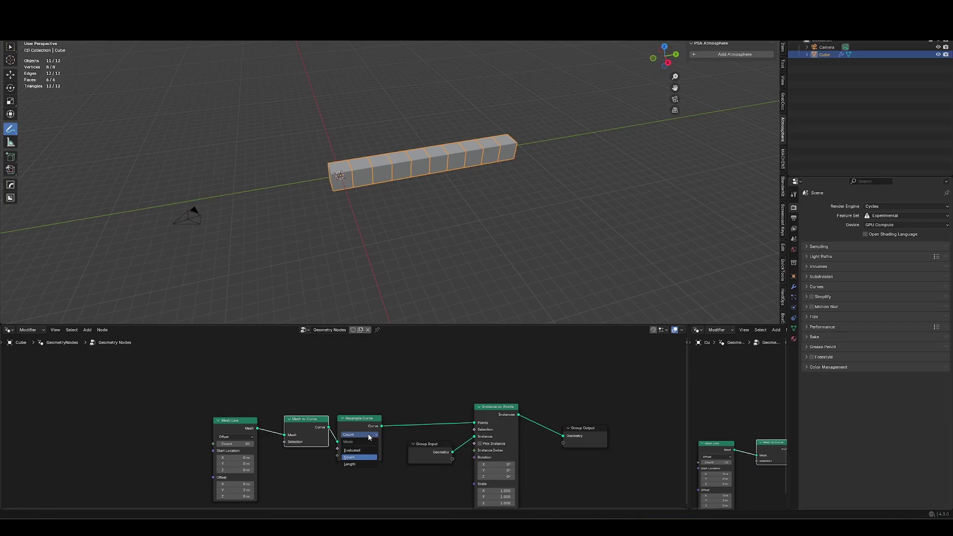
click(356, 465)
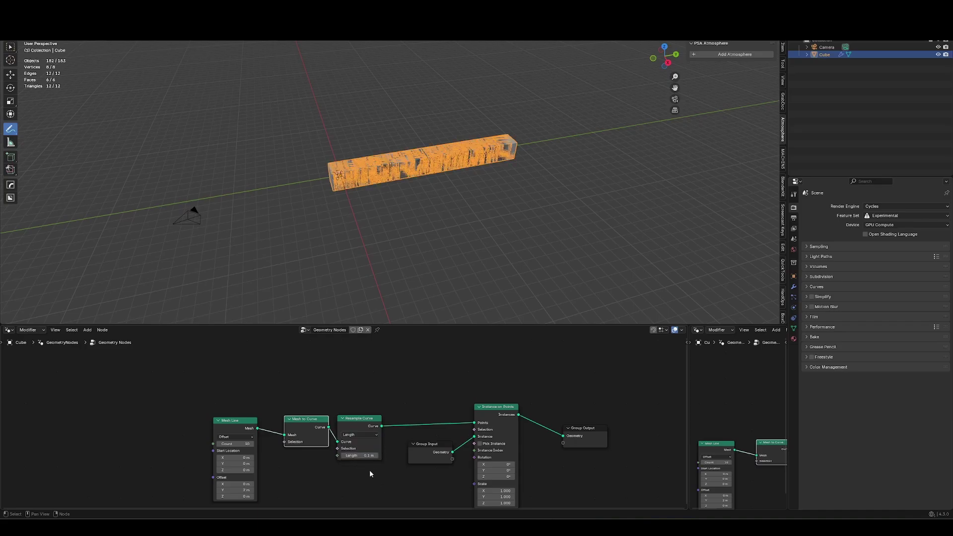
click(362, 455)
text(1)
key(Return)
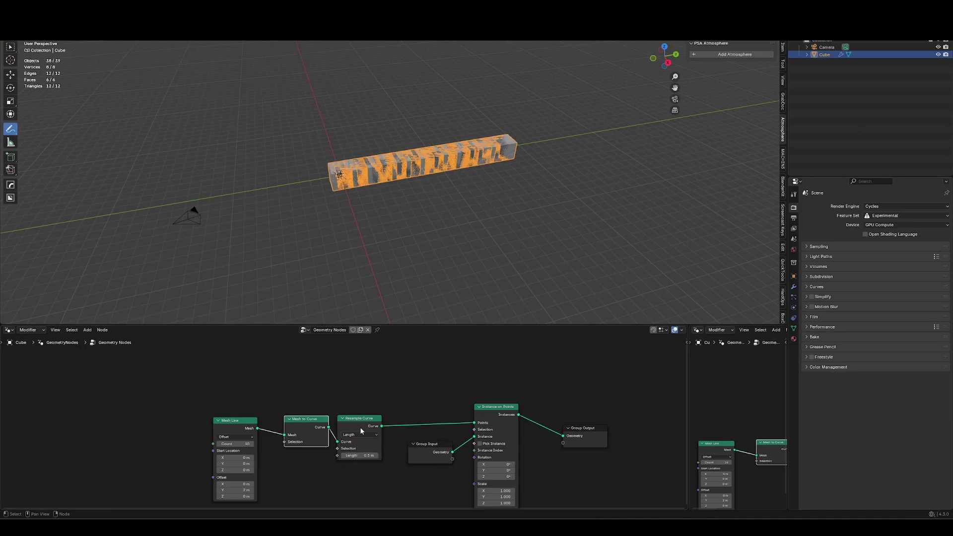
Step: Raise the Mesh Line's Y offset to 4.8 m and the Resample Curve length to about 4.87 m to space the cubes apart
drag(362, 455, 385, 455)
middle_drag(385, 463, 353, 414)
drag(202, 440, 248, 441)
drag(325, 405, 377, 408)
scroll(380, 412, down, 1)
middle_drag(536, 251, 348, 234)
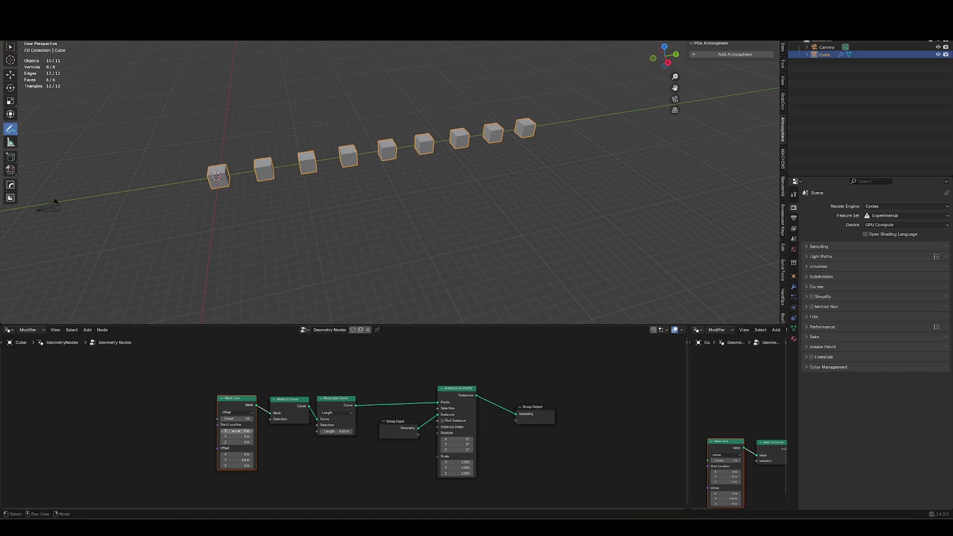
Step: Add a separate Group Input node that feeds the Resample Curve's Length and place it beneath Mesh to Curve
middle_drag(243, 428, 305, 419)
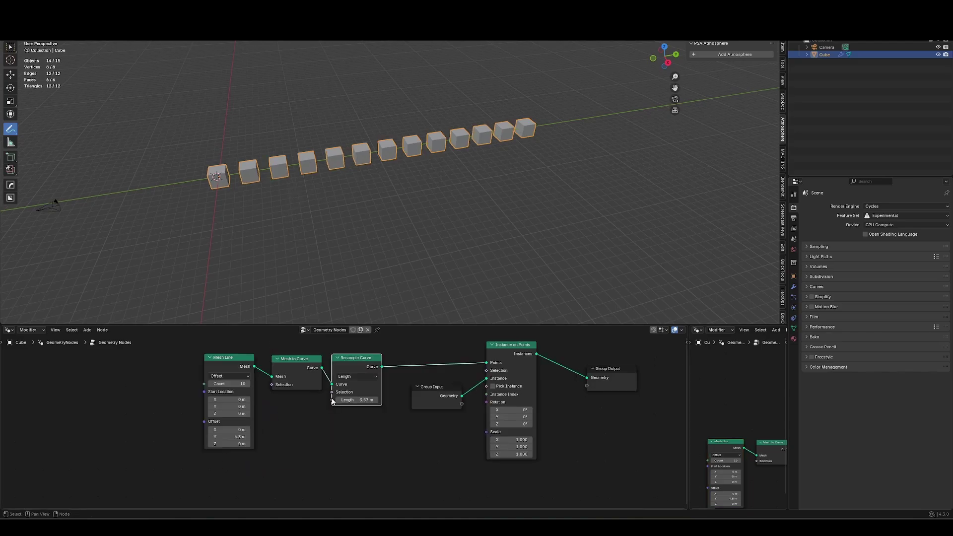
drag(331, 400, 290, 418)
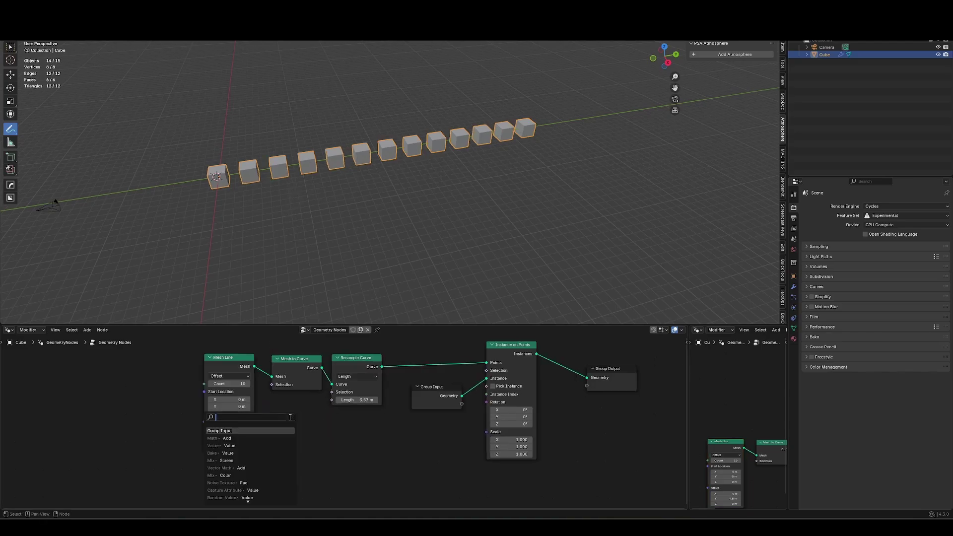
text(grou)
key(Return)
click(326, 428)
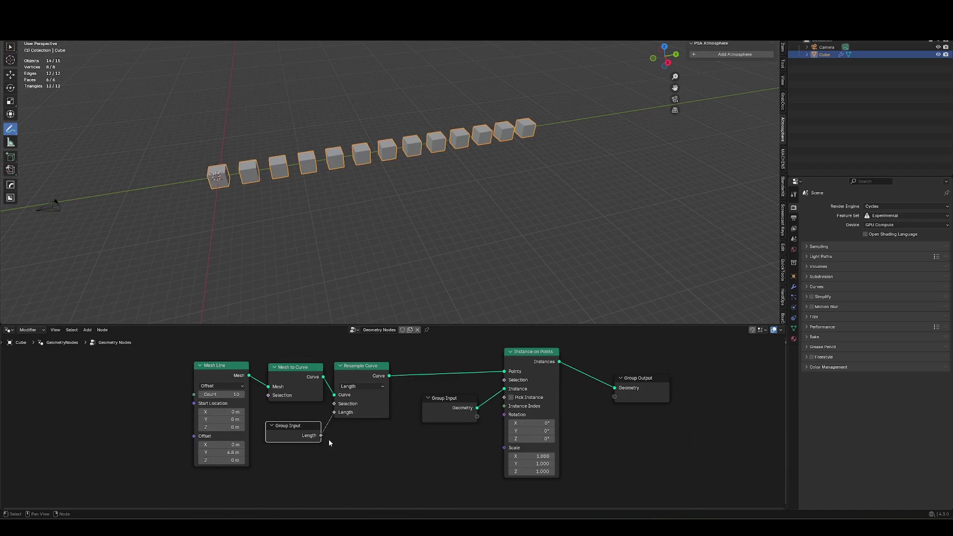
Step: Show the group's socket settings and rename the Length input socket to Spacing
key(n)
click(783, 353)
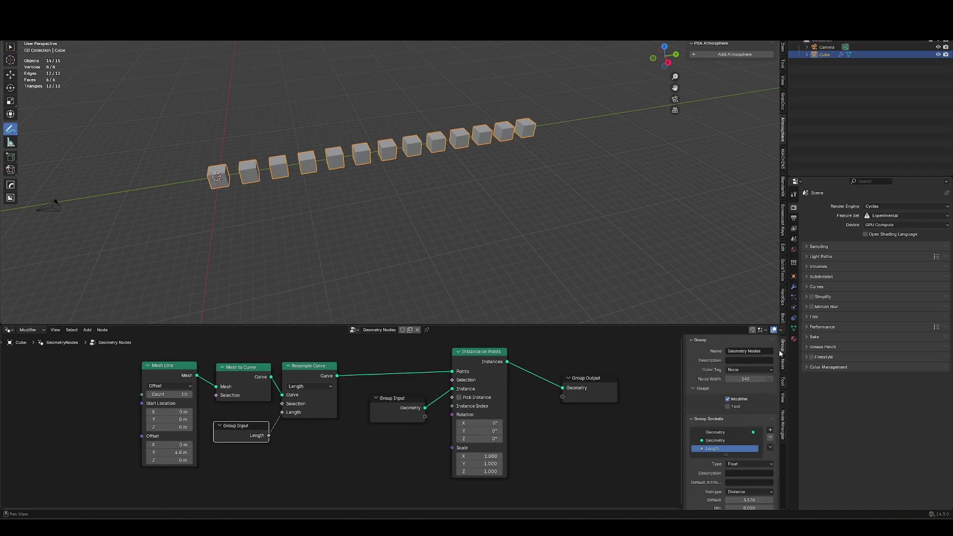
double_click(720, 449)
text(Spacing)
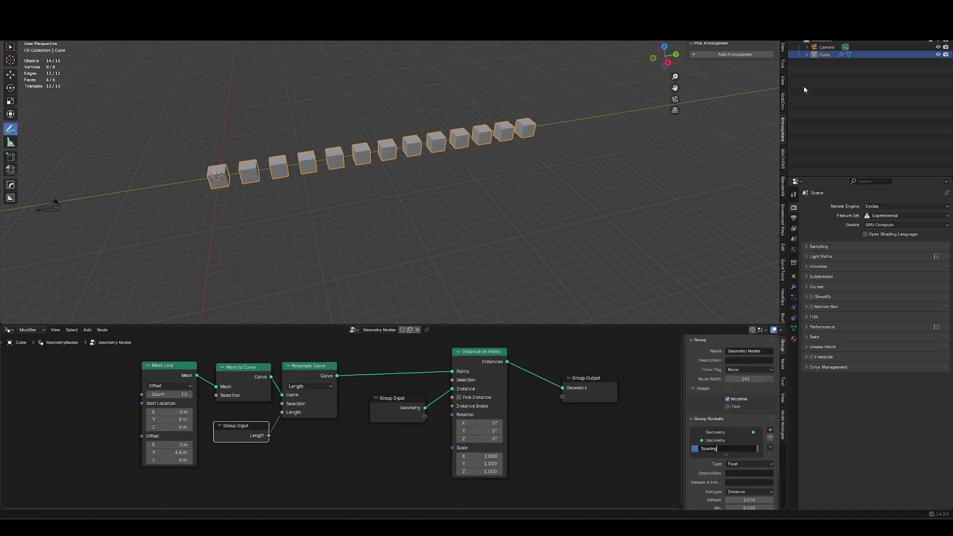
key(Return)
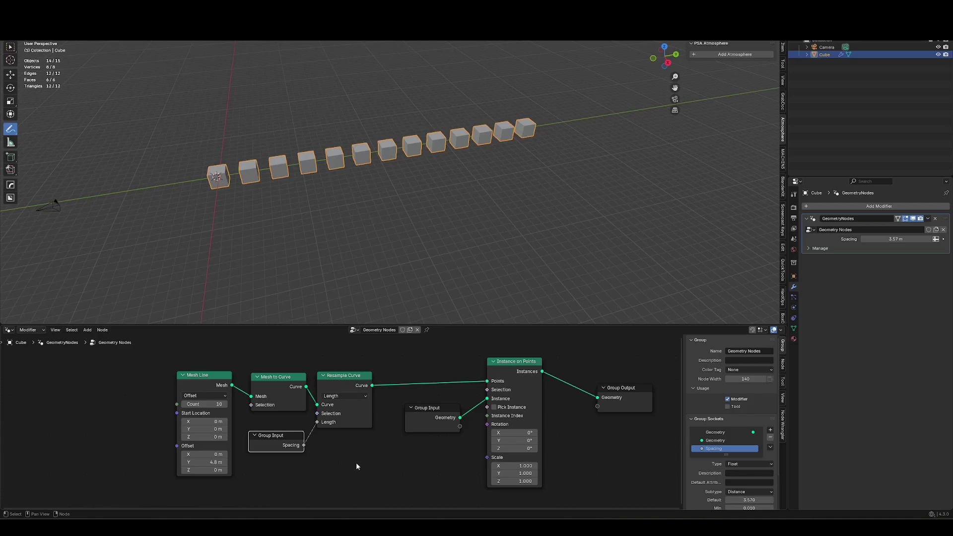
Step: Add a Combine XYZ node feeding the Mesh Line's Offset and set its Y value to about 4.1
middle_drag(308, 462, 489, 449)
scroll(489, 449, down, 1)
drag(366, 433, 199, 429)
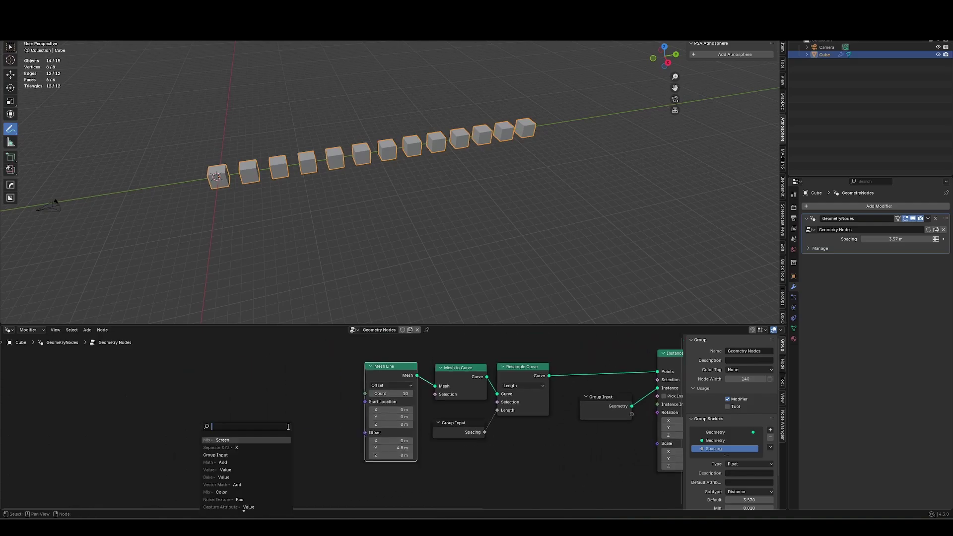
text(combine)
key(Return)
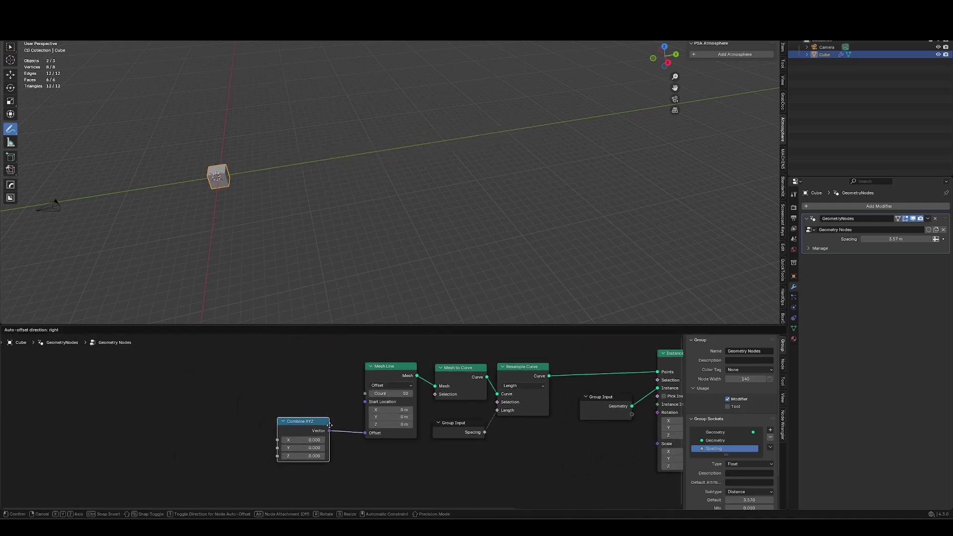
click(332, 424)
drag(311, 449, 341, 467)
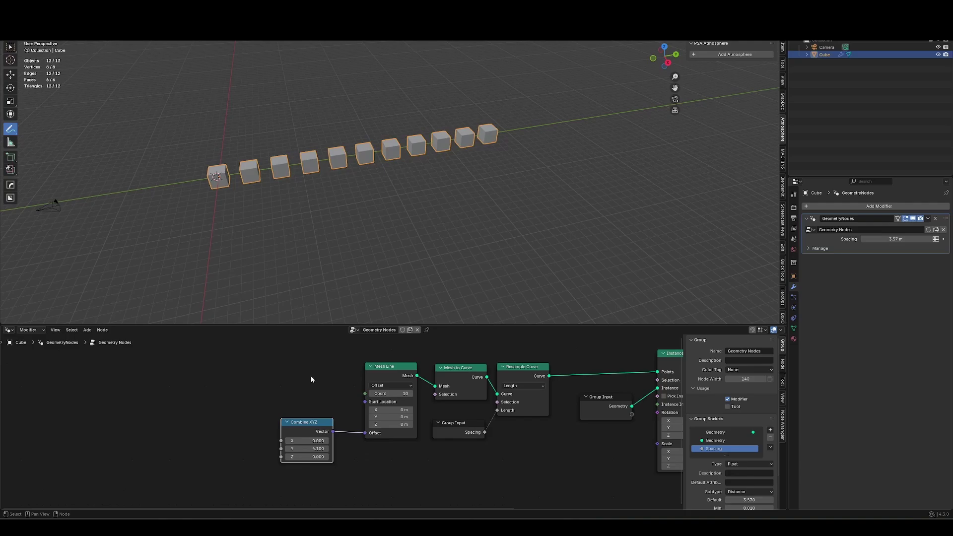
Step: Add another Group Input node that feeds the Y value of Combine XYZ and place it beside that node
middle_drag(268, 462, 311, 468)
drag(323, 456, 298, 452)
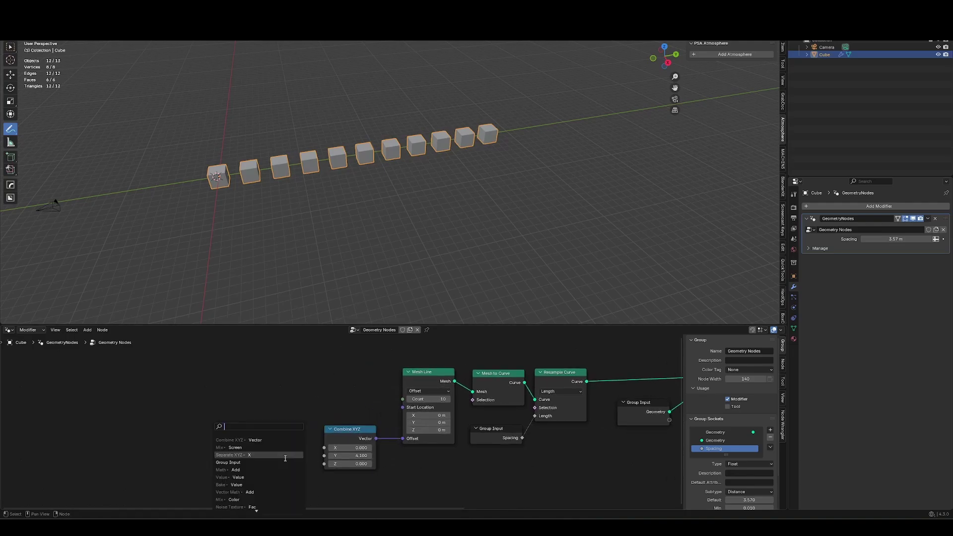
text(group)
key(Return)
click(287, 455)
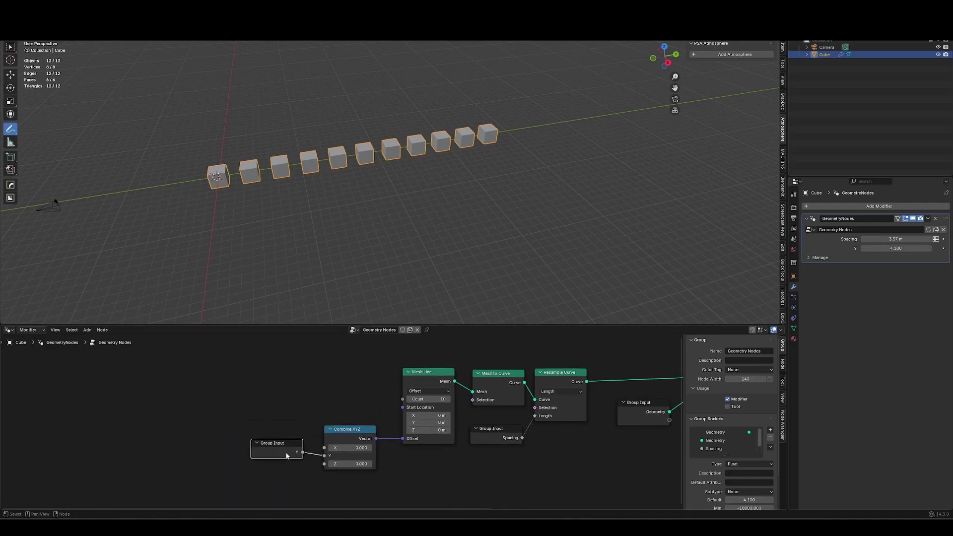
Step: Enlarge the group socket list and node editor area, and rename the Y input socket to distance
drag(726, 455, 726, 487)
drag(699, 325, 699, 247)
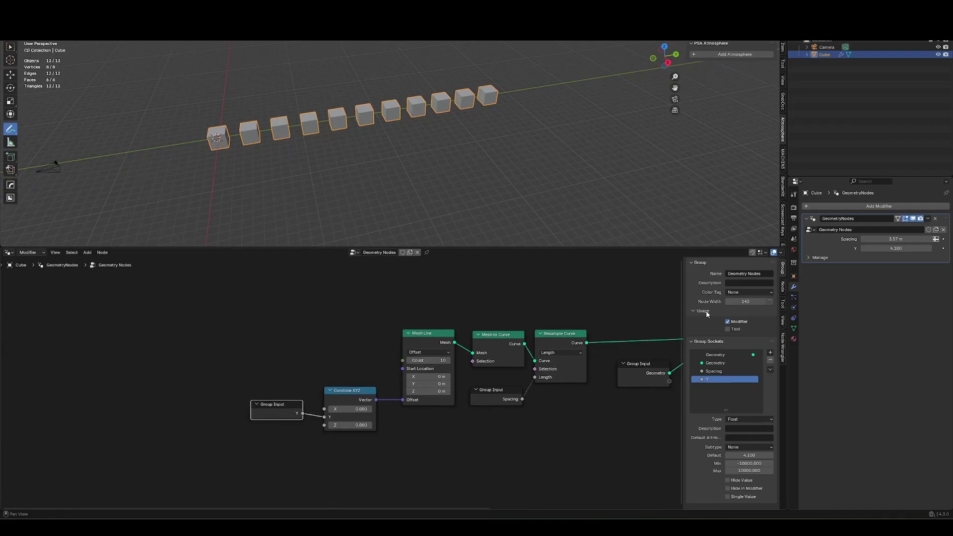
double_click(715, 380)
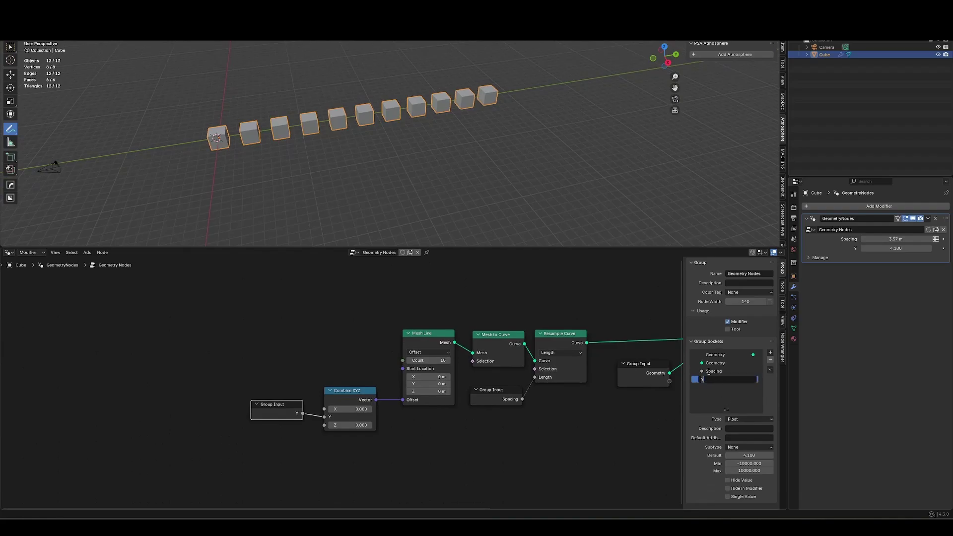
text(dist)
text(ance)
key(Return)
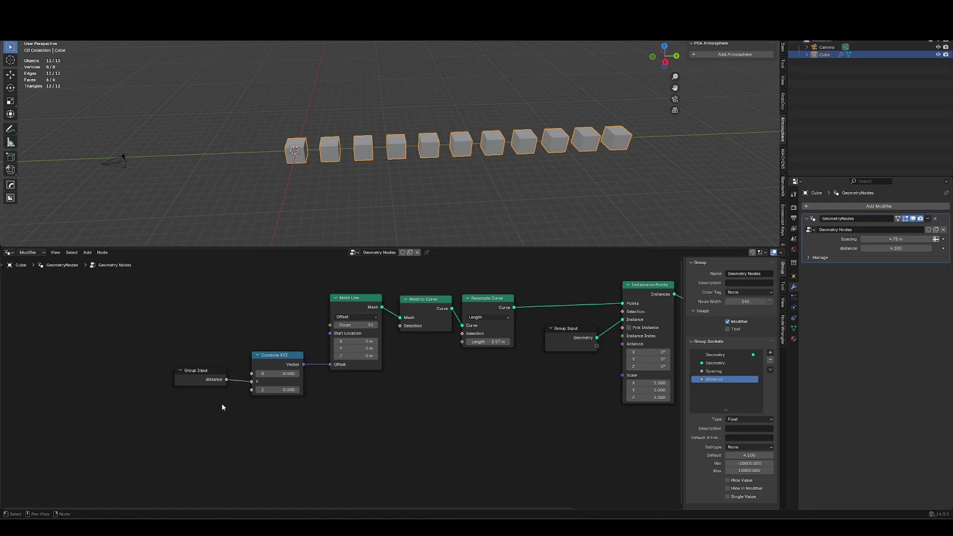
Step: Reposition the distance Group Input node and add a Linear Gizmo node below the Combine XYZ node
middle_drag(224, 405, 314, 396)
drag(291, 361, 272, 387)
key(shift+a)
text(gizmo)
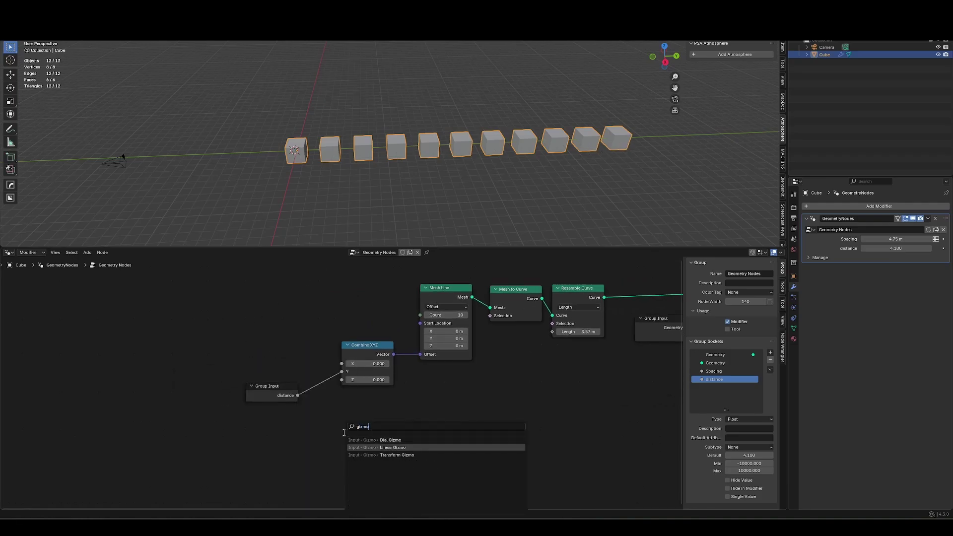
key(Return)
click(344, 432)
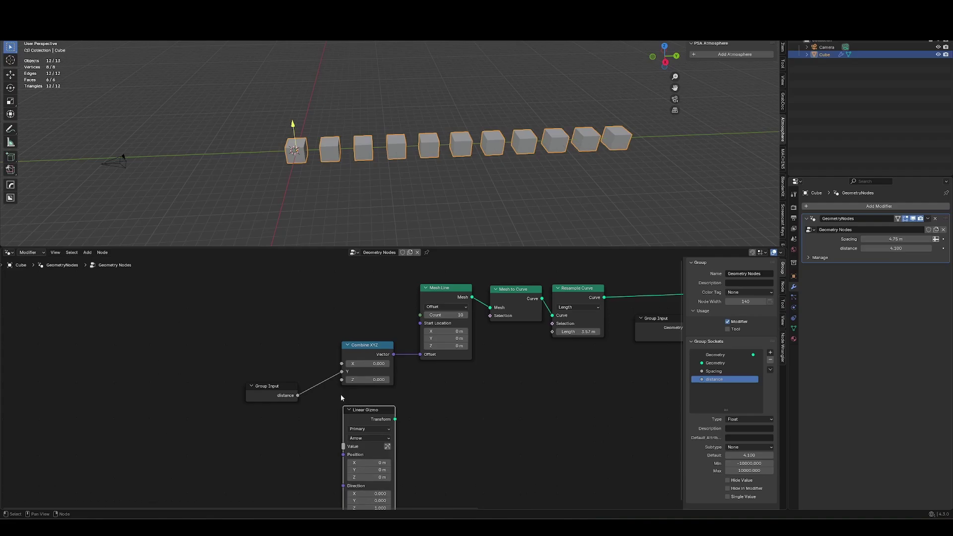
Step: Connect the Linear Gizmo's Value to the distance output of the Group Input node
middle_drag(293, 162, 354, 113)
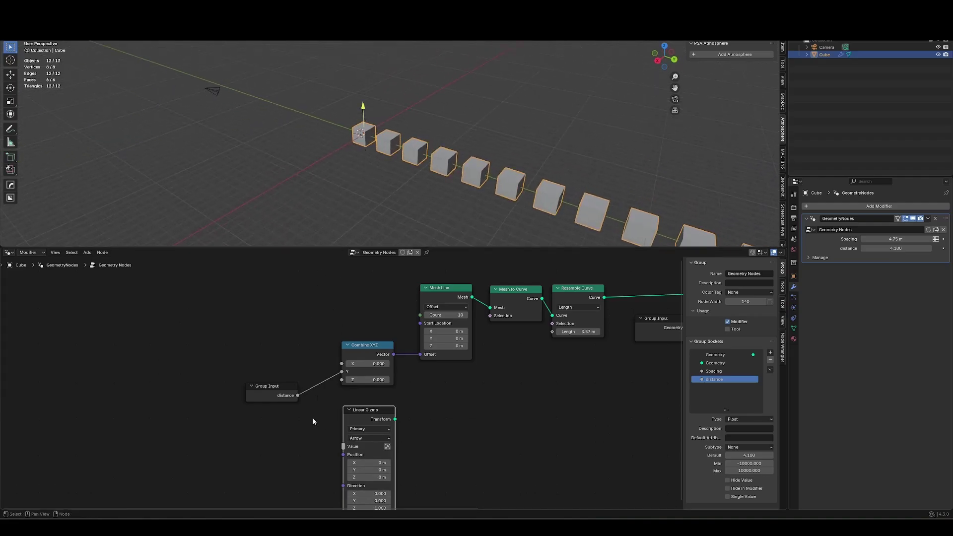
middle_drag(294, 435, 234, 415)
drag(284, 426, 239, 376)
click(230, 368)
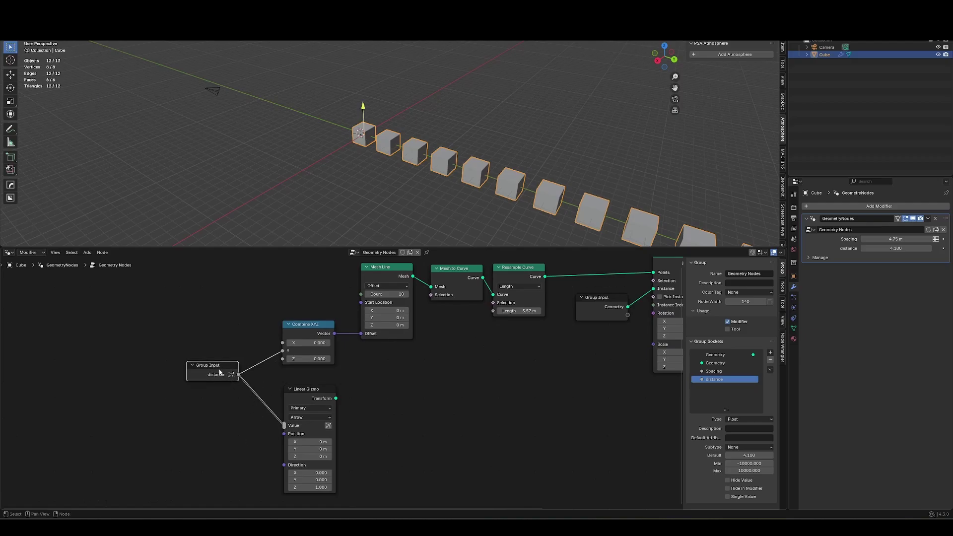
Step: Try changing the distance through the modifier value and the gizmo arrow in the viewport
drag(884, 249, 894, 249)
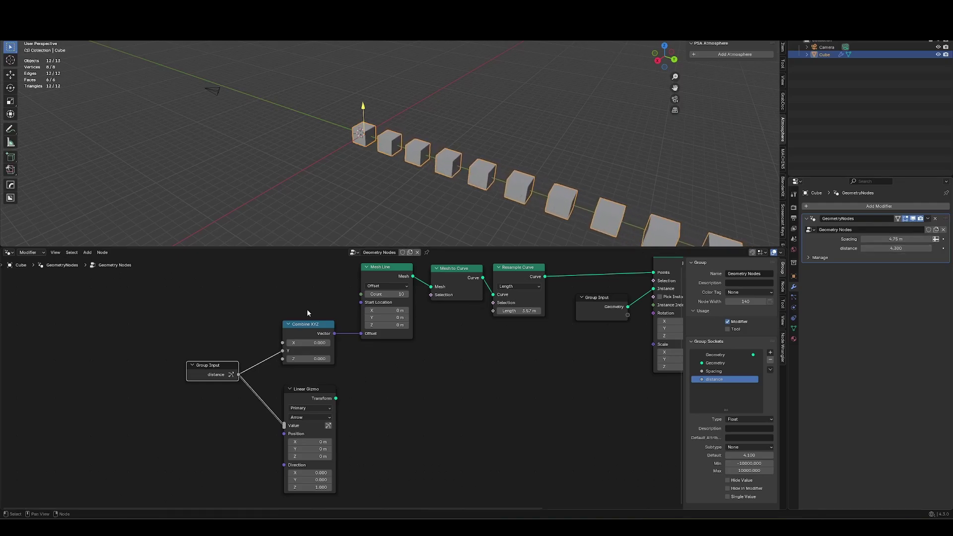
drag(363, 106, 363, 112)
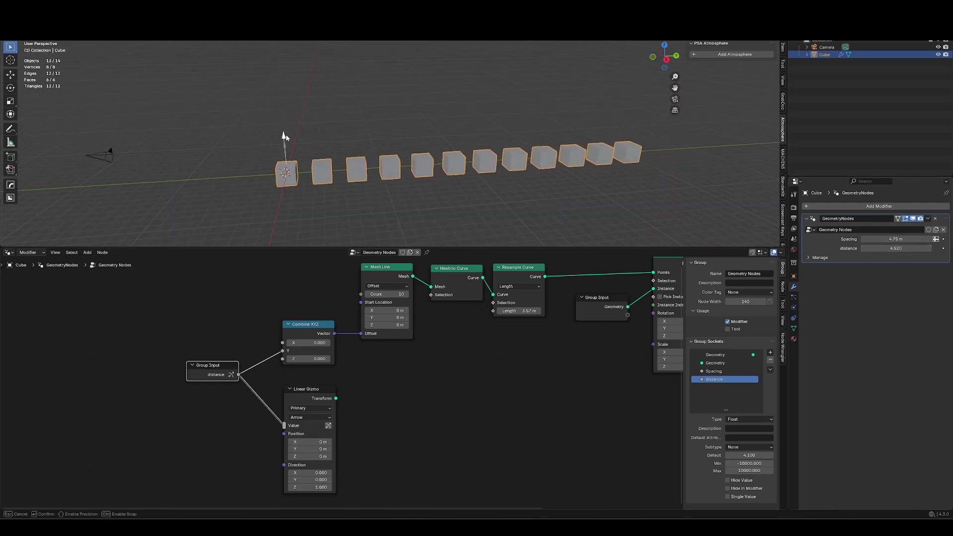
drag(285, 138, 285, 148)
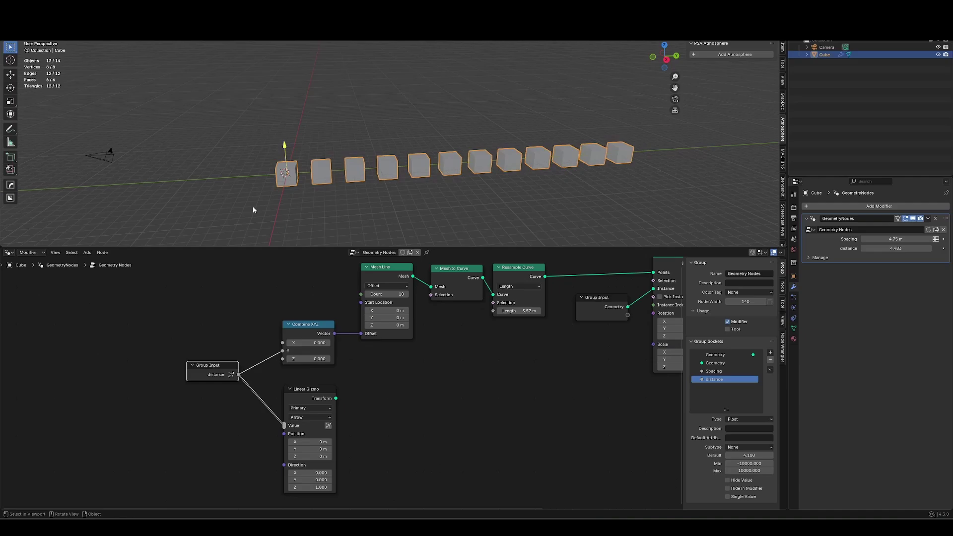
Step: Tidy the Group Input and Linear Gizmo nodes and point the gizmo along Y by setting its Direction to Y 1 and Z 0
drag(230, 373, 223, 367)
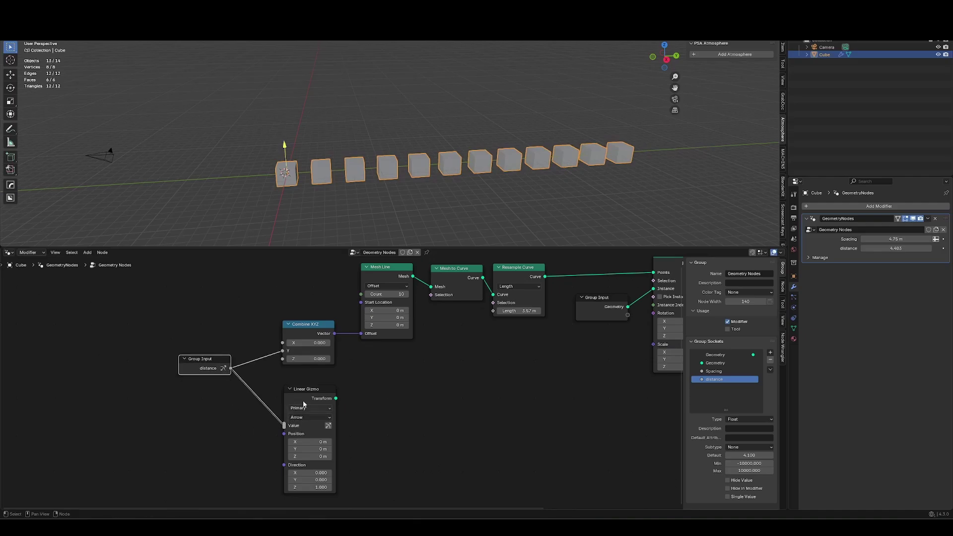
drag(305, 403, 302, 392)
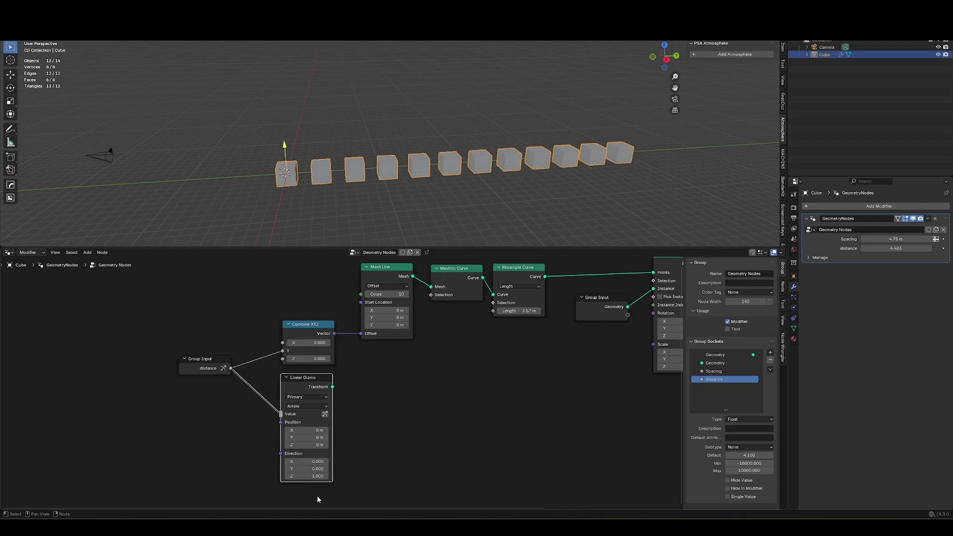
click(312, 476)
text(0)
key(Return)
click(312, 468)
text(1)
key(Return)
drag(319, 176, 323, 178)
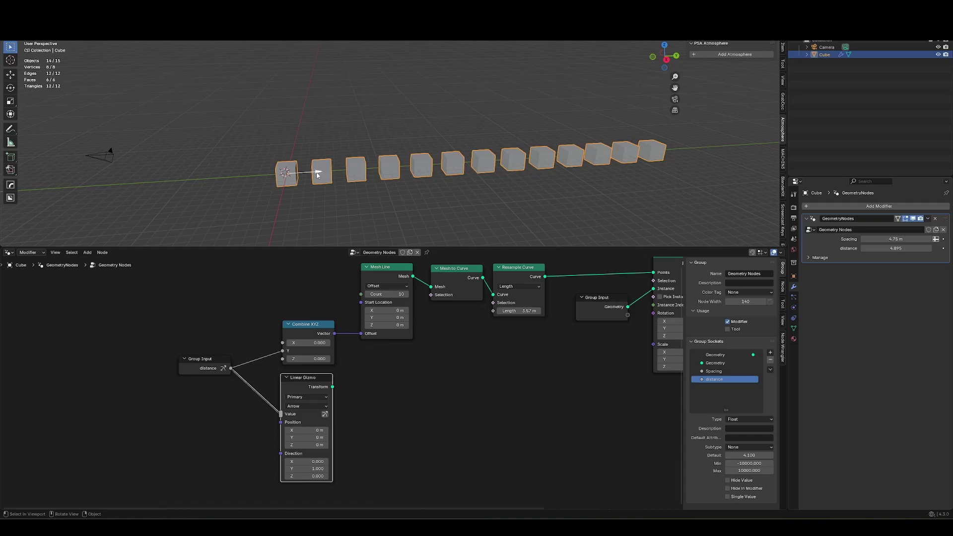
Step: Drive the Linear Gizmo's Position from distance through the Y input of a new Combine XYZ node
middle_drag(314, 174, 298, 165)
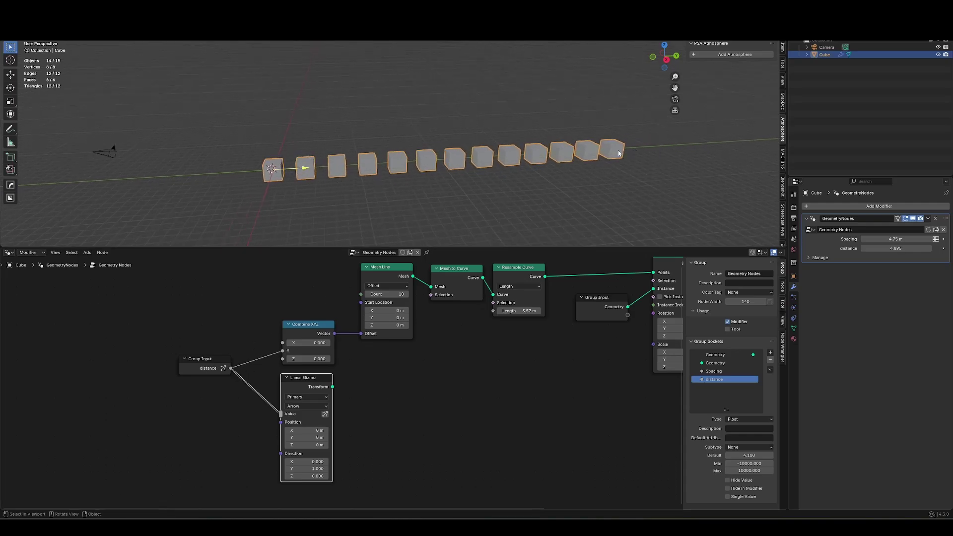
drag(228, 370, 280, 422)
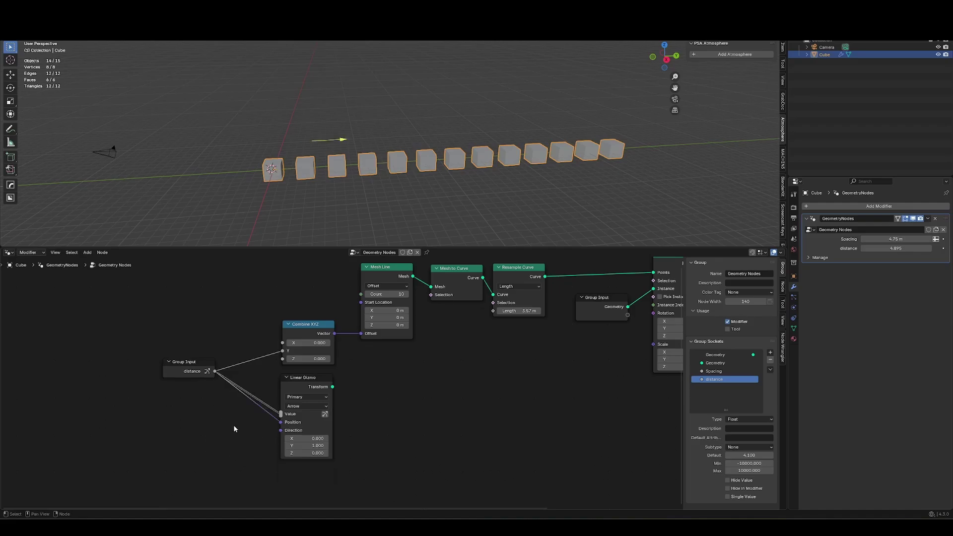
key(shift+a)
text(combine)
key(Return)
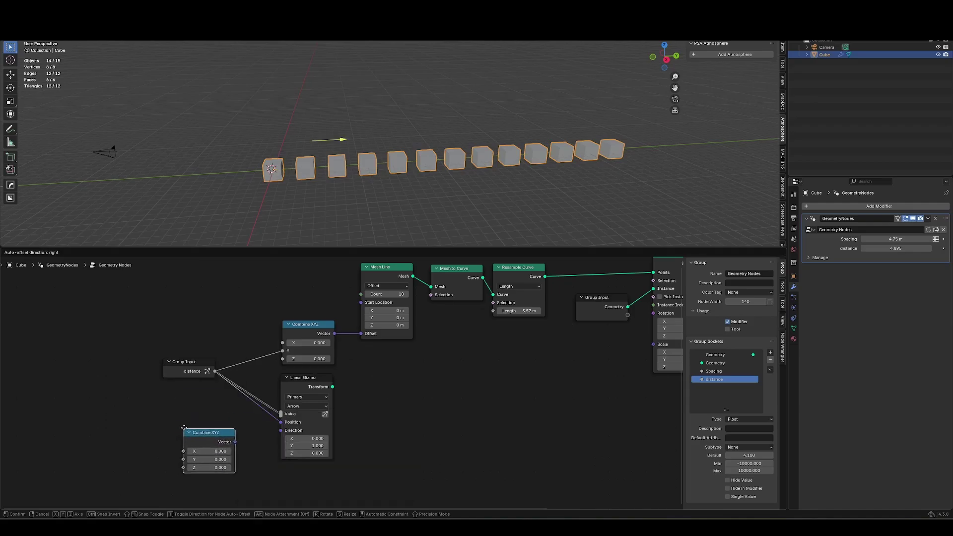
click(231, 411)
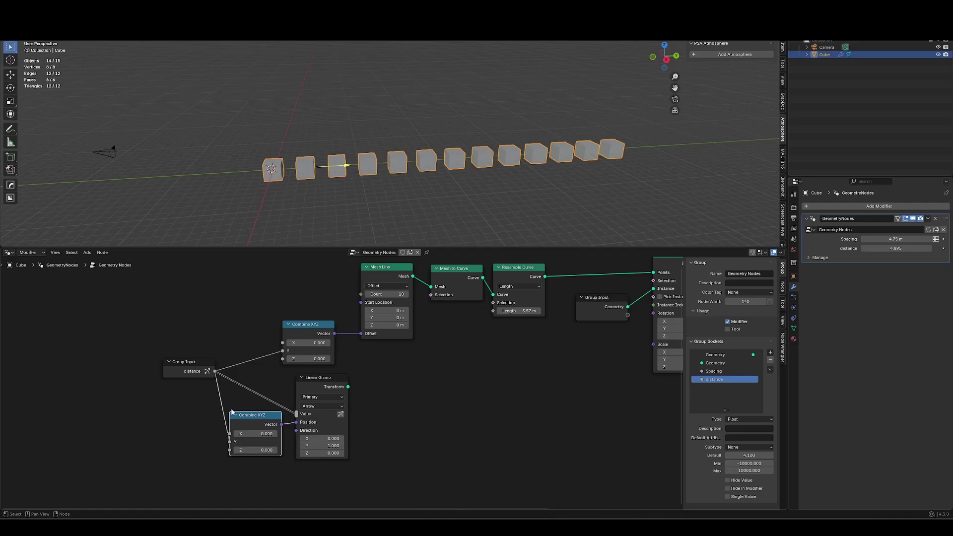
Step: Adjust the distance to about 4.2 with the gizmo and shift the Linear Gizmo node along X to make room
mouse_move(347, 165)
mouse_down()
mouse_move(340, 159)
mouse_move(355, 155)
mouse_move(346, 161)
mouse_up()
scroll(368, 416, down, 3)
middle_drag(368, 415, 359, 414)
click(339, 422)
key(g)
key(x)
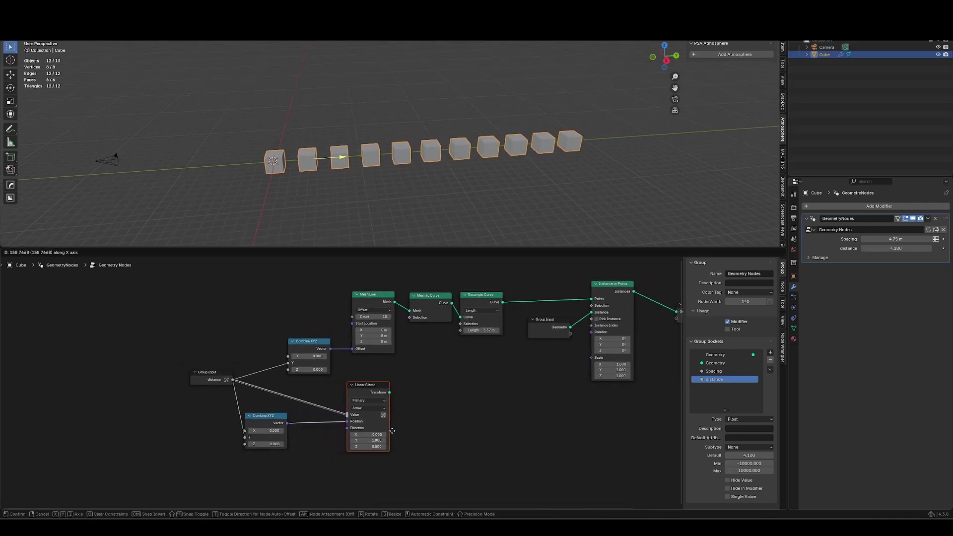
click(401, 431)
click(314, 439)
key(shift+a)
key(Escape)
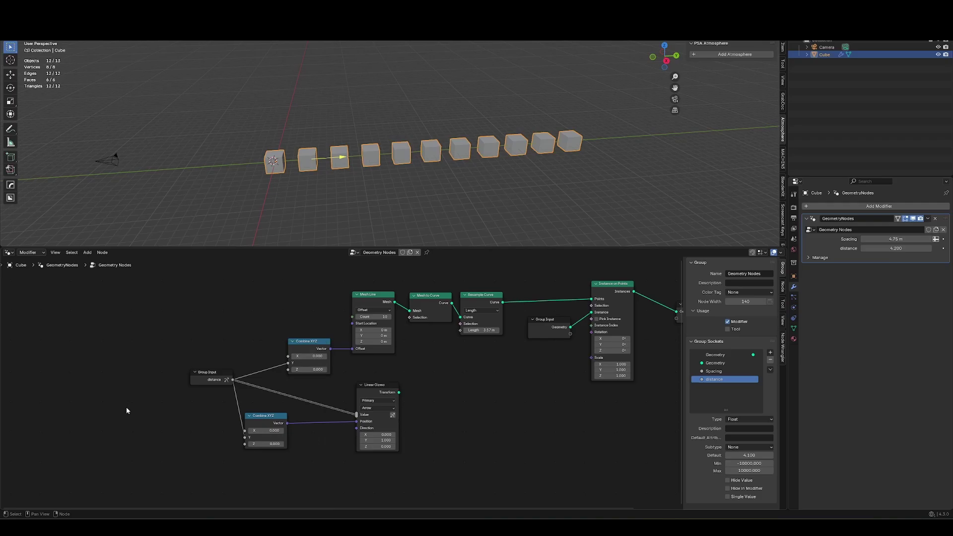
Step: Insert a Math node set to Multiply between the Group Input and the Combine XYZ that feeds the gizmo's Position
key(shift+a)
text(math)
key(Return)
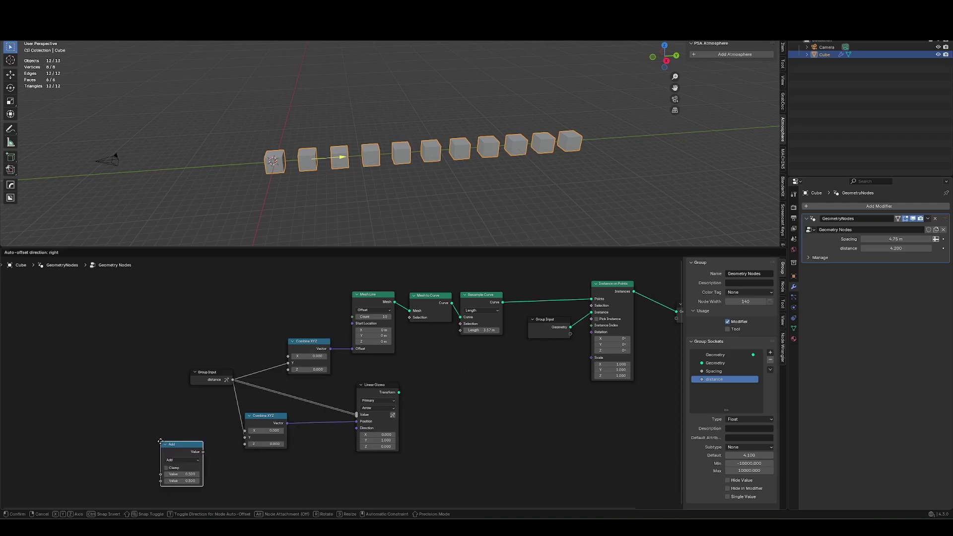
click(233, 457)
click(270, 416)
key(m)
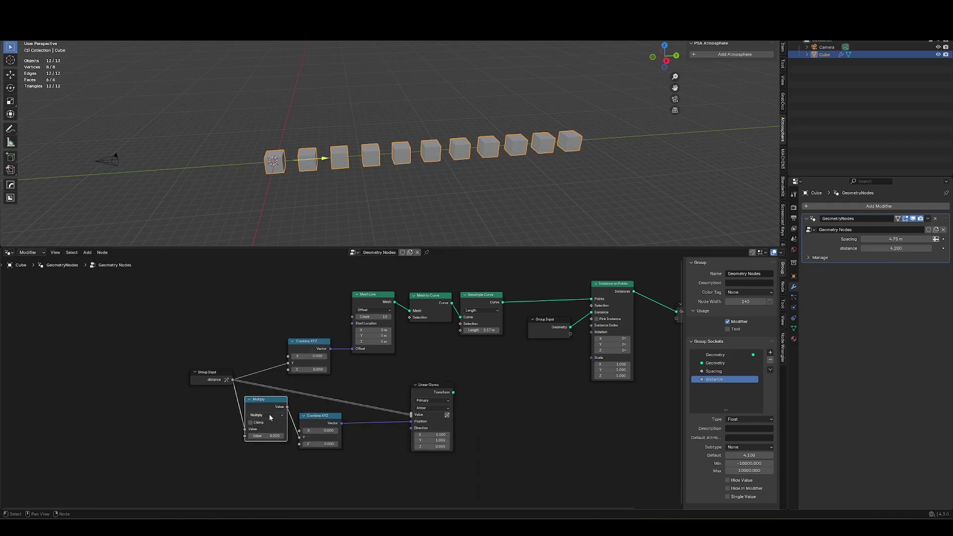
Step: Try 10 as the Multiply node's value and settle on 9
click(270, 435)
text(10)
key(Return)
click(266, 436)
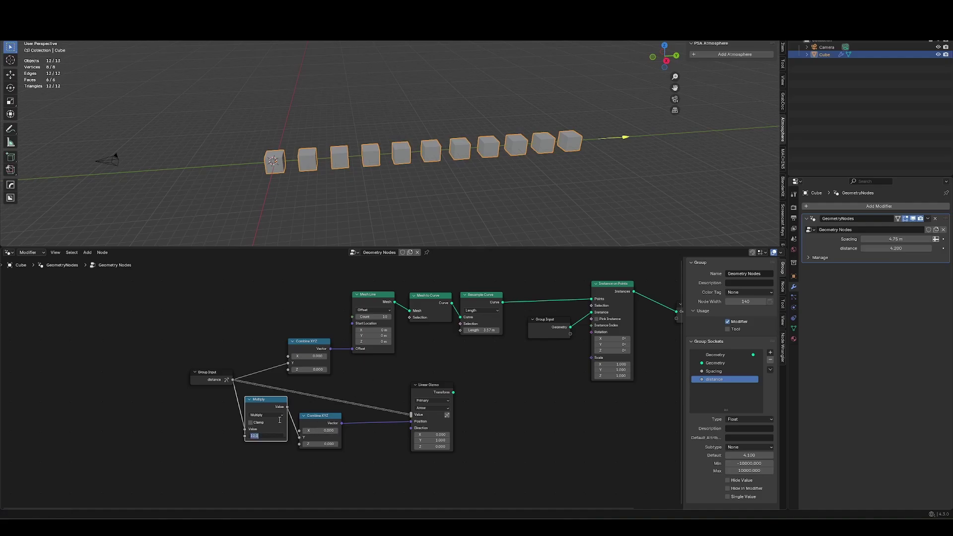
text(9)
key(Return)
Step: Test the cube row's length by pulling the gizmo arrow at its far end
middle_drag(586, 179, 312, 121)
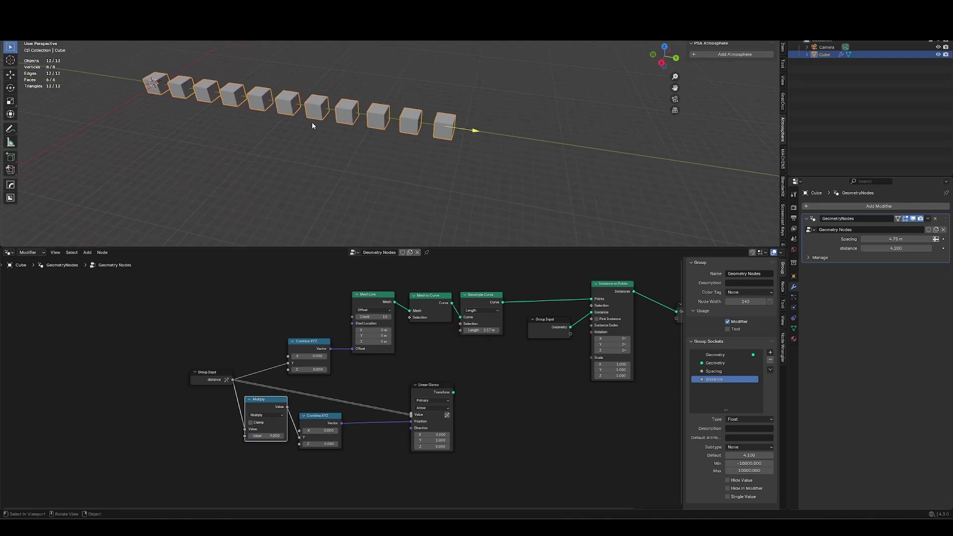
mouse_move(450, 132)
middle_down()
mouse_move(449, 122)
mouse_move(397, 168)
mouse_move(446, 124)
middle_up()
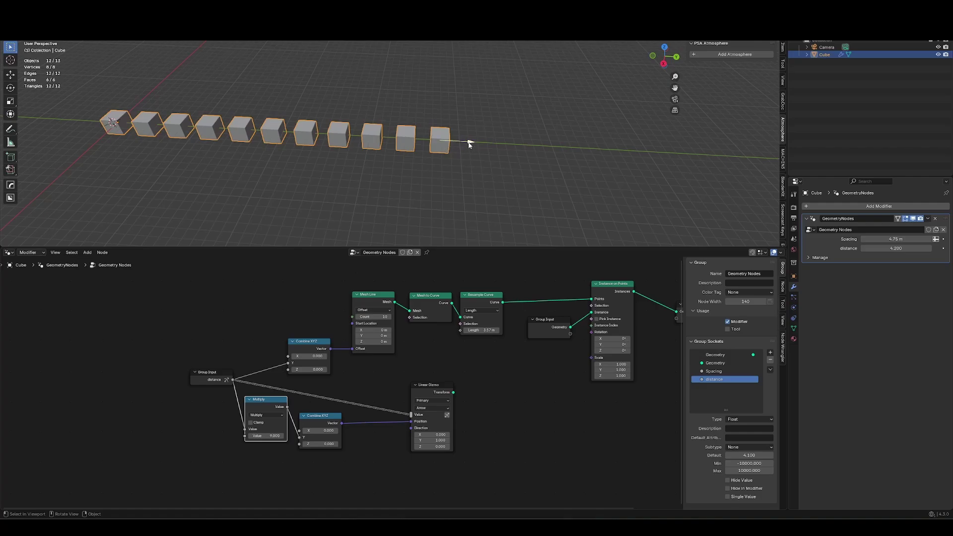
drag(469, 144, 561, 150)
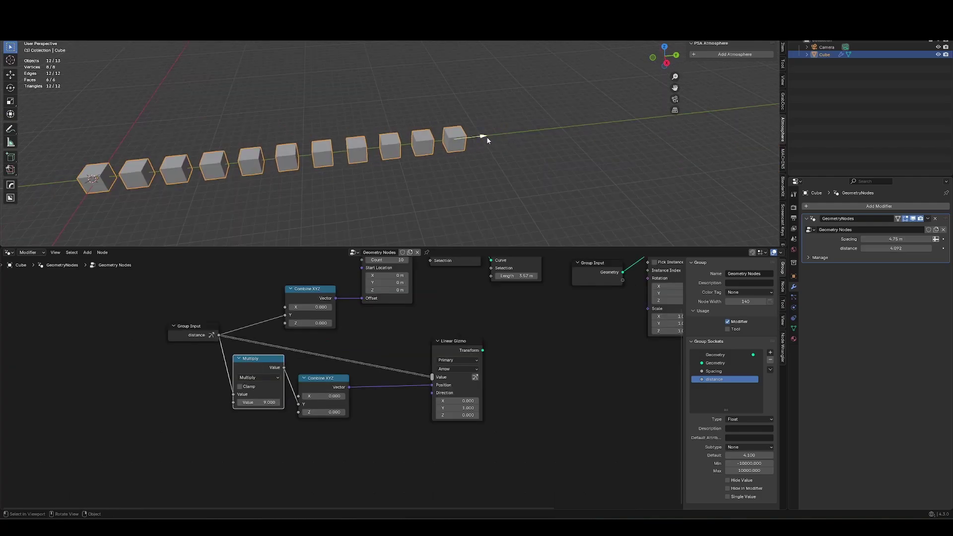
mouse_move(487, 136)
mouse_down()
mouse_move(497, 136)
mouse_move(481, 139)
mouse_up()
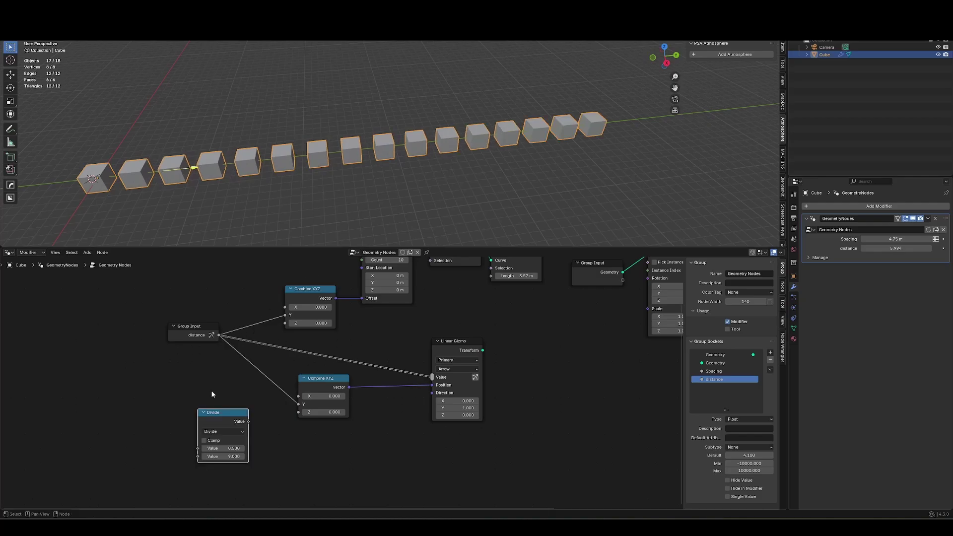
Step: Insert the Divide node between Group Input and the Mesh Line's Combine XYZ, and lengthen the cube row with the gizmo
middle_drag(308, 397, 392, 404)
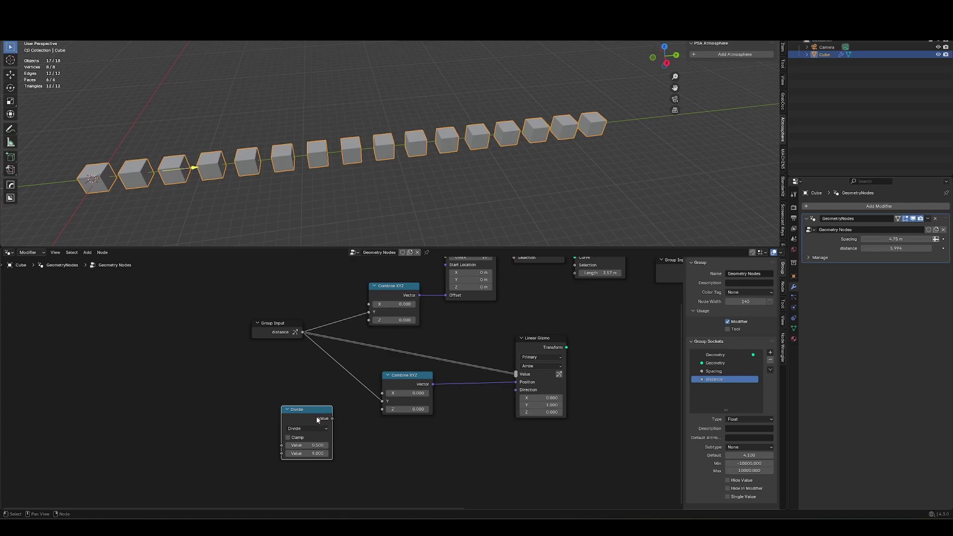
drag(317, 416, 352, 288)
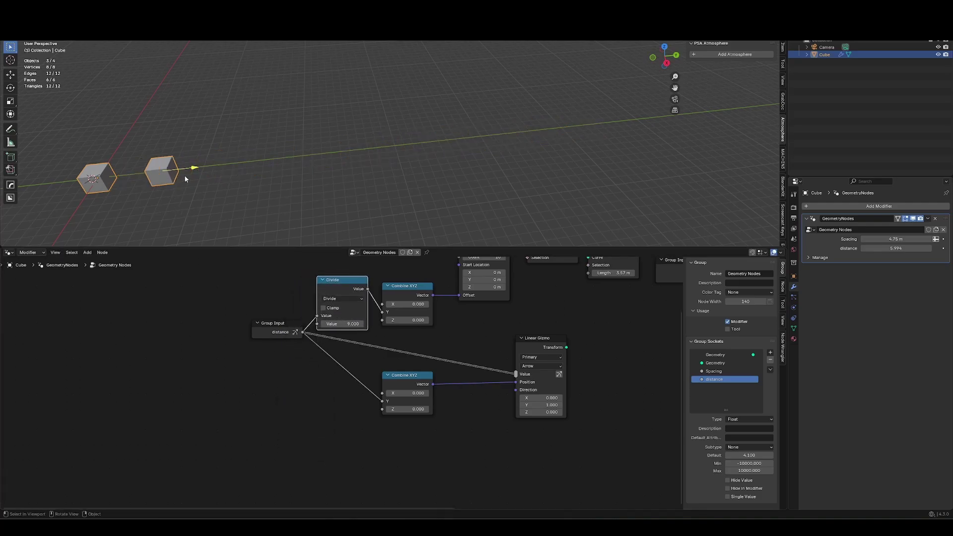
drag(189, 171, 443, 200)
scroll(461, 147, down, 2)
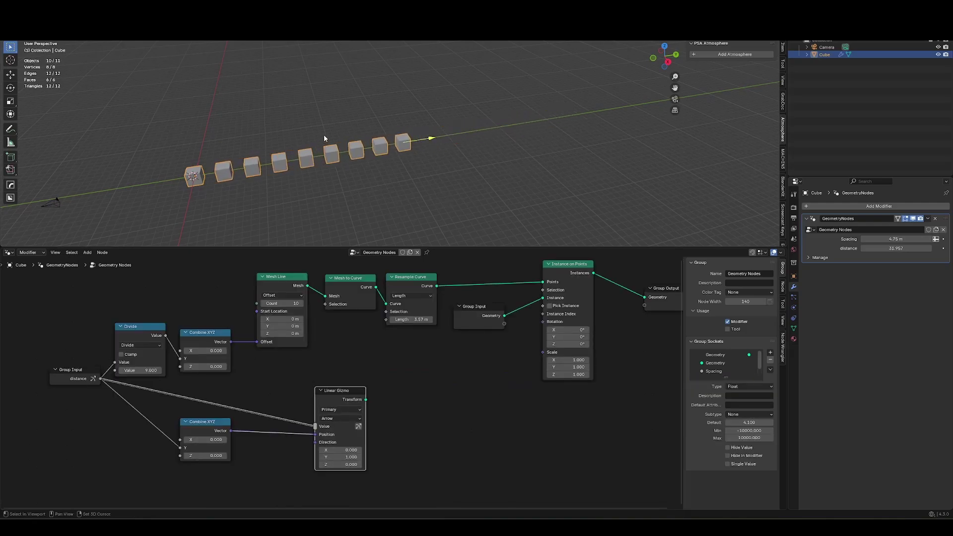
Step: Deselect the cube and extend the row slightly with the gizmo arrow
middle_drag(323, 135, 360, 125)
middle_drag(475, 91, 220, 174)
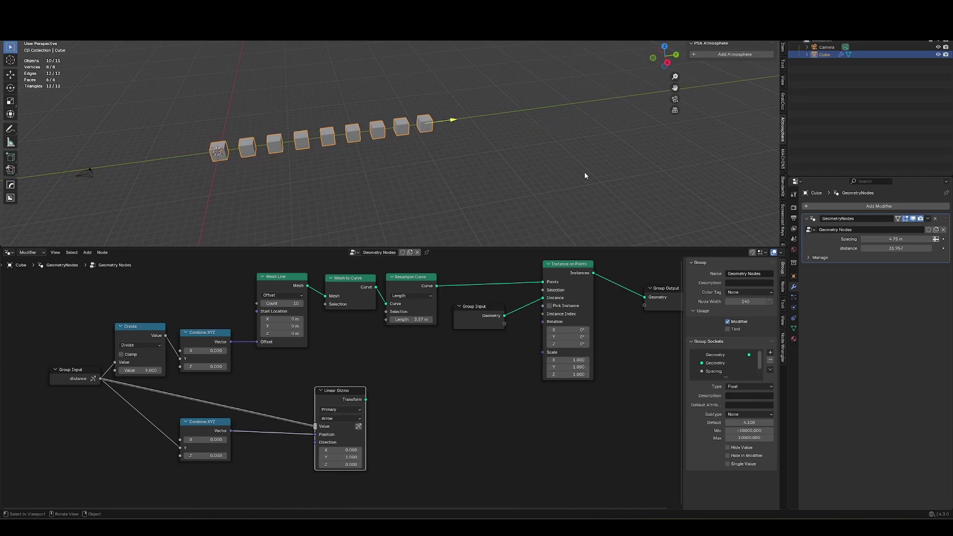
click(603, 160)
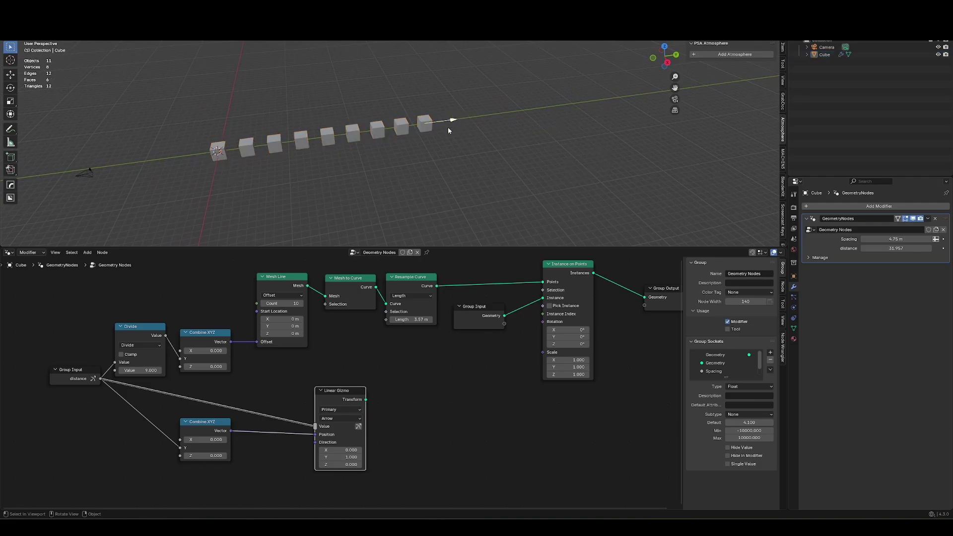
drag(454, 122, 465, 121)
middle_drag(427, 168, 437, 133)
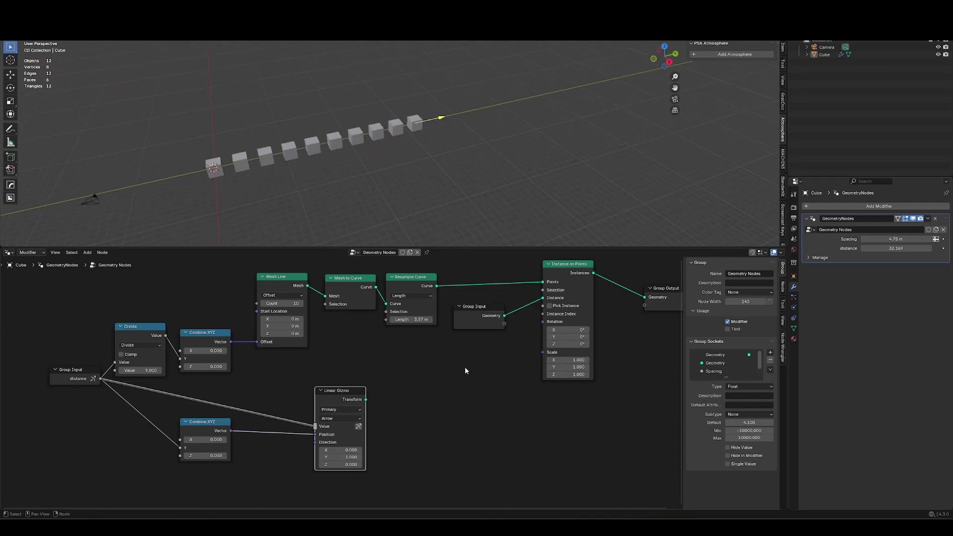
Step: Insert a Join Geometry node before Group Output and connect the Linear Gizmo's Transform to it, rerouting the link below Instance on Points
middle_drag(465, 366, 351, 381)
key(shift+a)
text(join)
key(Return)
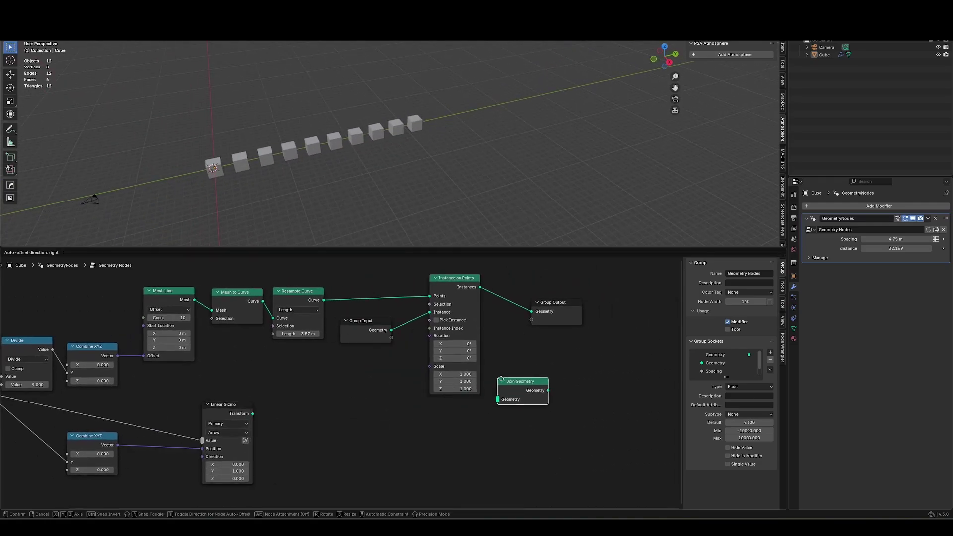
click(494, 303)
drag(520, 293, 555, 322)
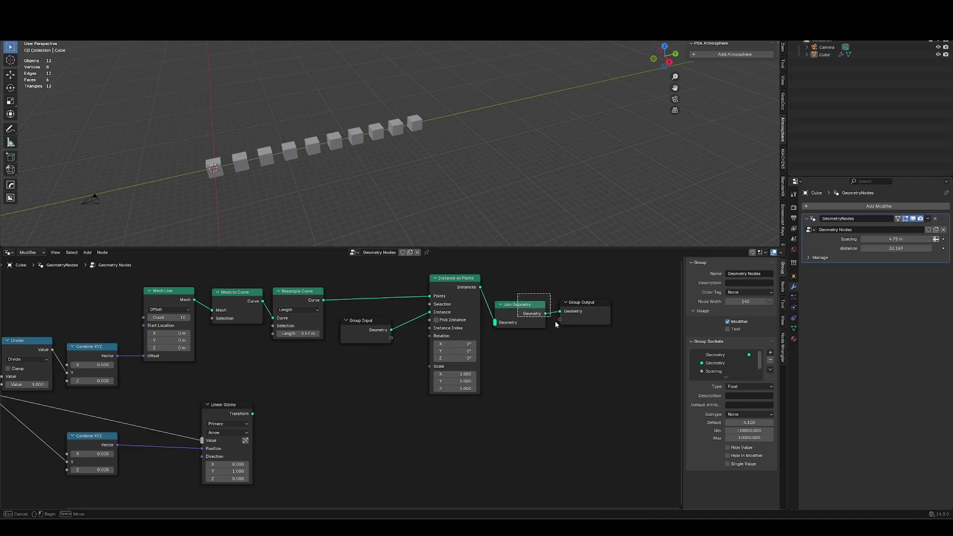
drag(252, 414, 555, 323)
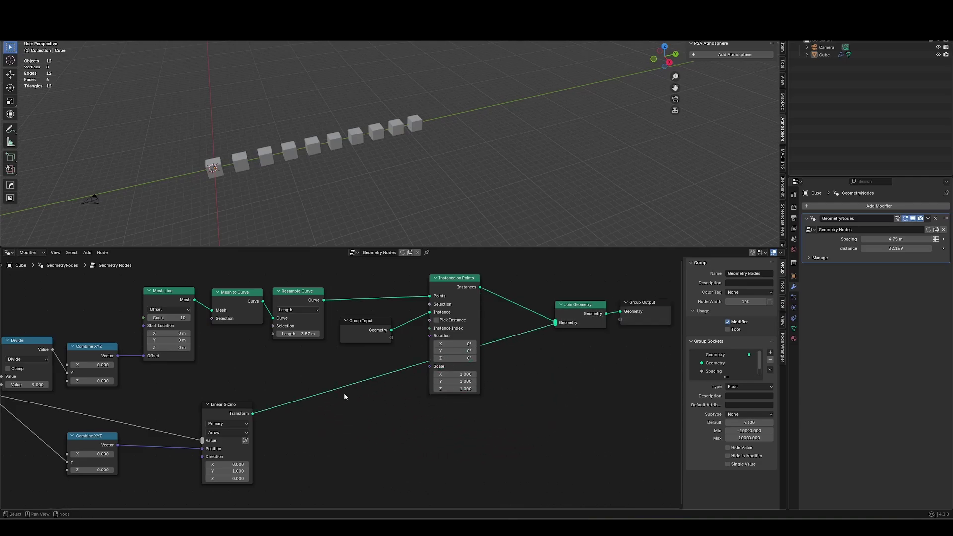
Step: Select and deselect the cube row to check when the gizmo is shown
click(358, 135)
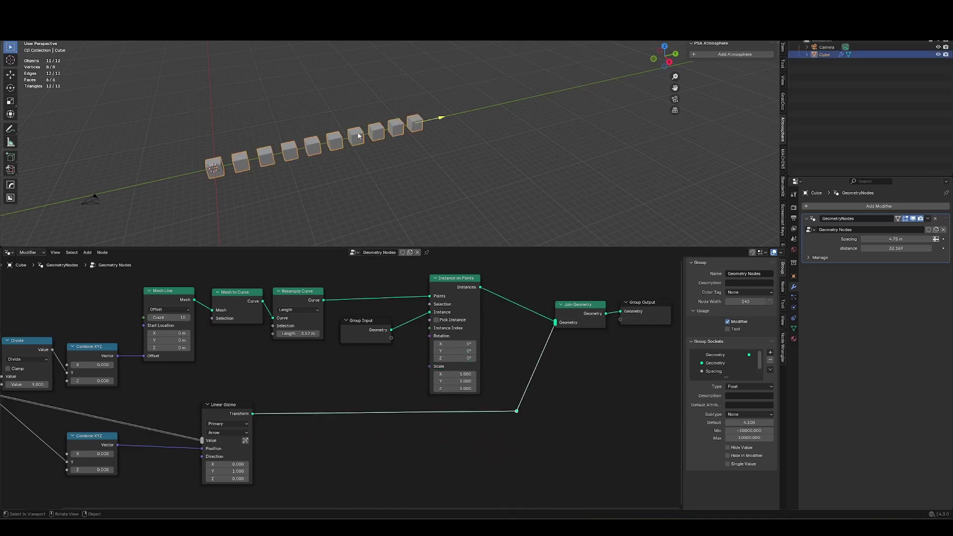
click(534, 162)
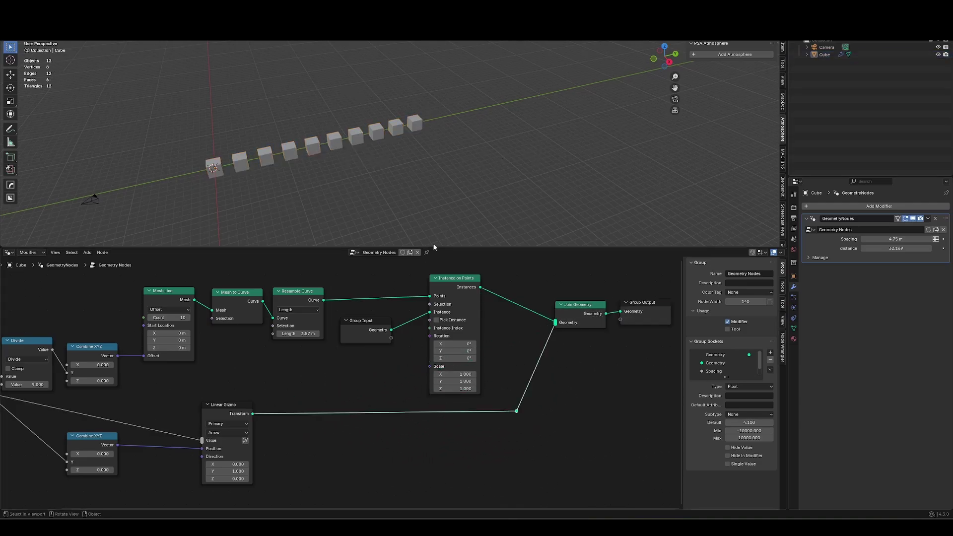
click(391, 129)
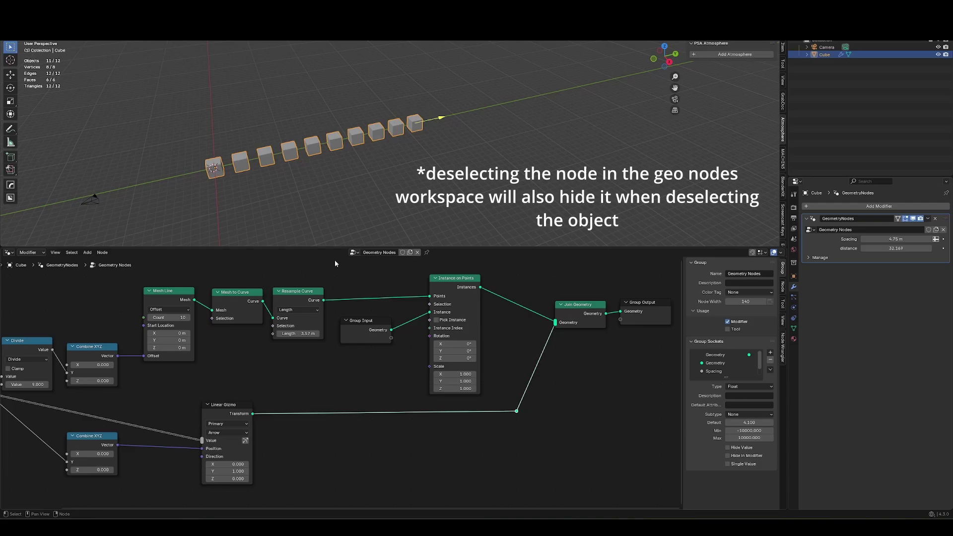
Step: Check the gizmo arrow with the cube row selected and deselected, and unpin the Linear Gizmo's Value
click(502, 181)
click(395, 128)
click(505, 183)
scroll(505, 183, down, 3)
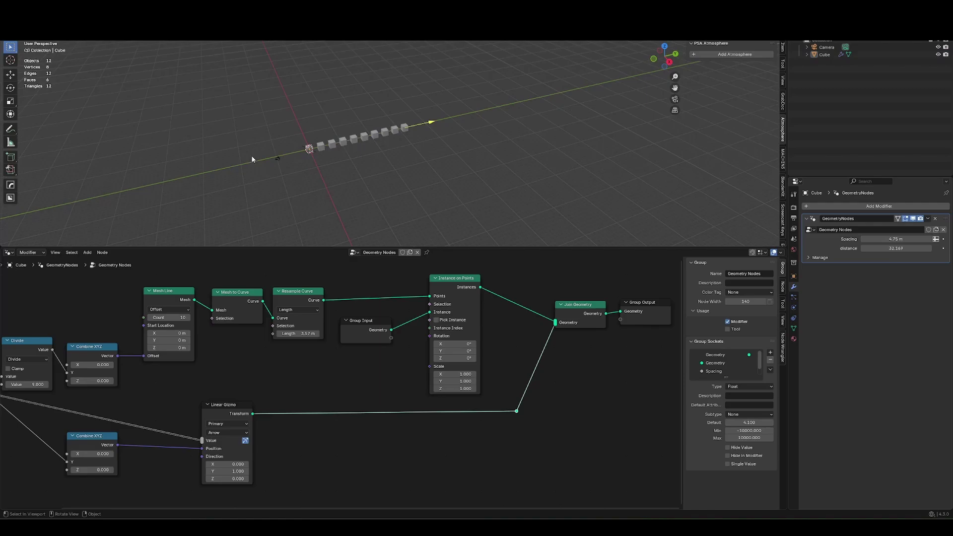
click(246, 441)
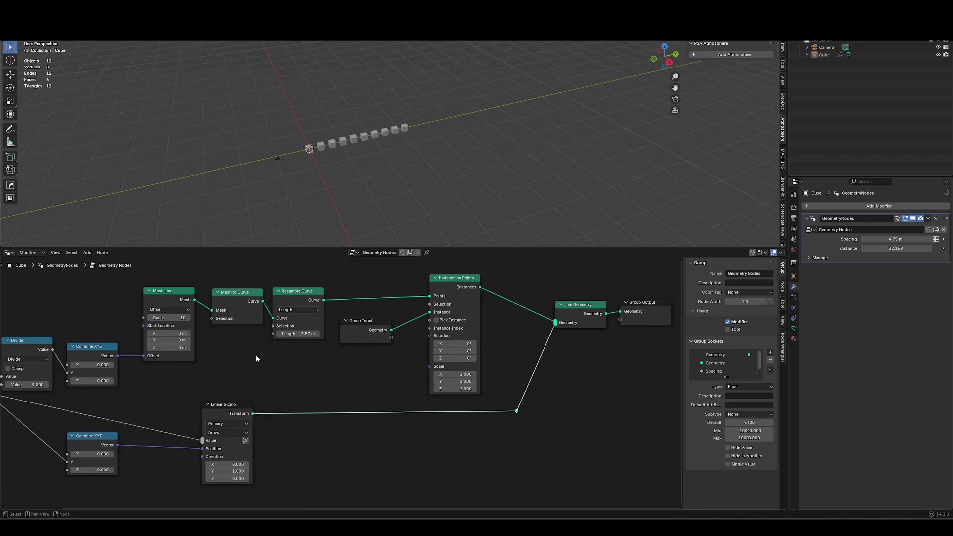
Step: Move the distance Group Input, Divide, both Combine XYZ and Linear Gizmo nodes left, away from the Mesh Line chain
key(Home)
key(b)
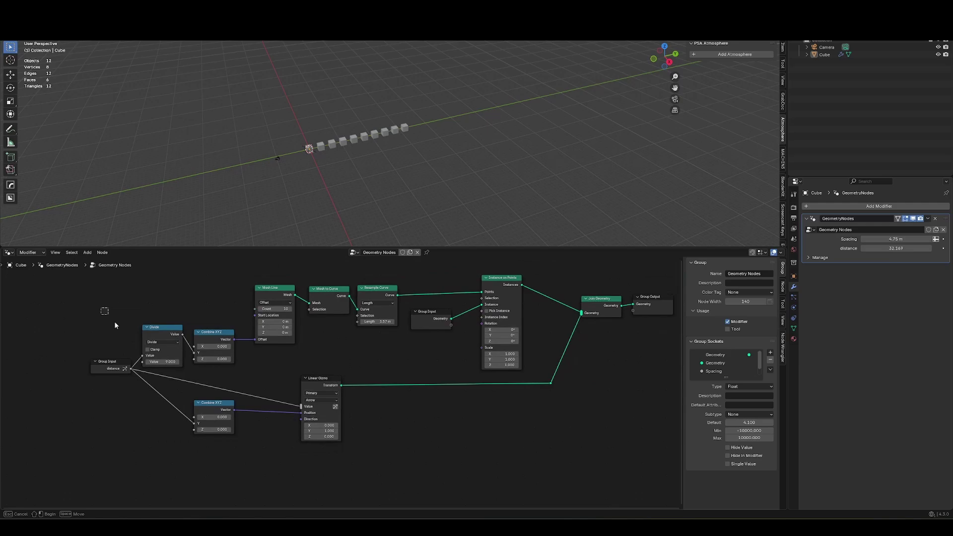
drag(105, 311, 304, 431)
key(g)
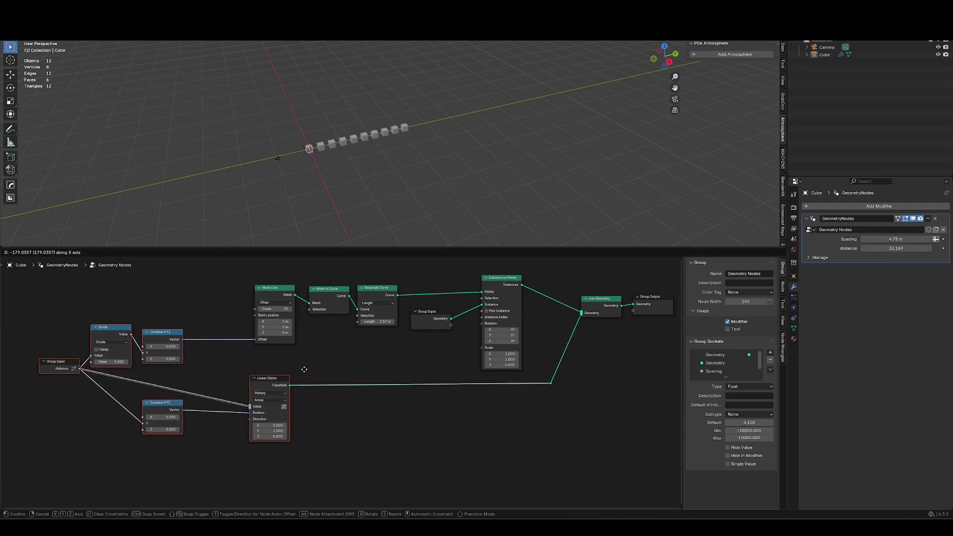
click(304, 368)
Step: Select the cube row and add a Dial Gizmo node to the right of the Linear Gizmo
click(376, 135)
scroll(388, 395, up, 2)
key(shift+a)
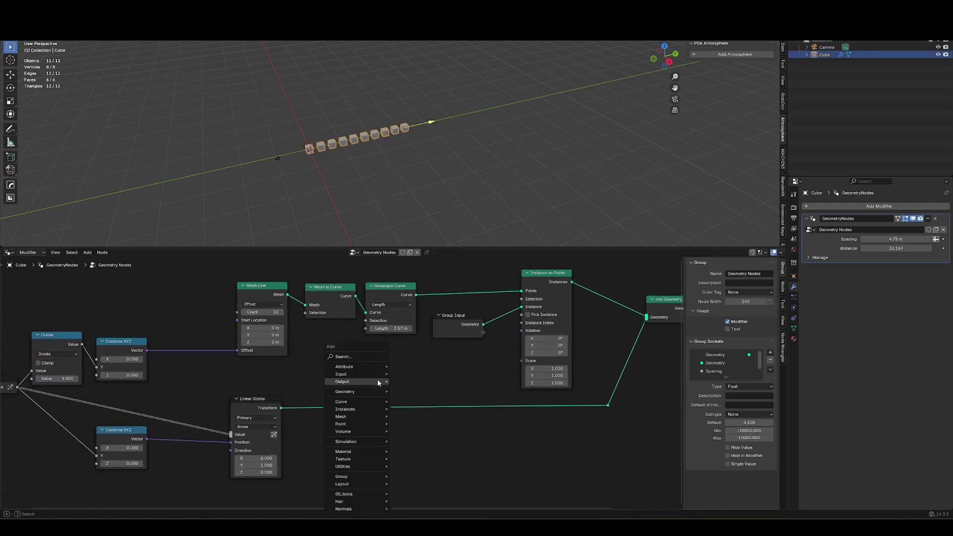
text(giz)
key(Return)
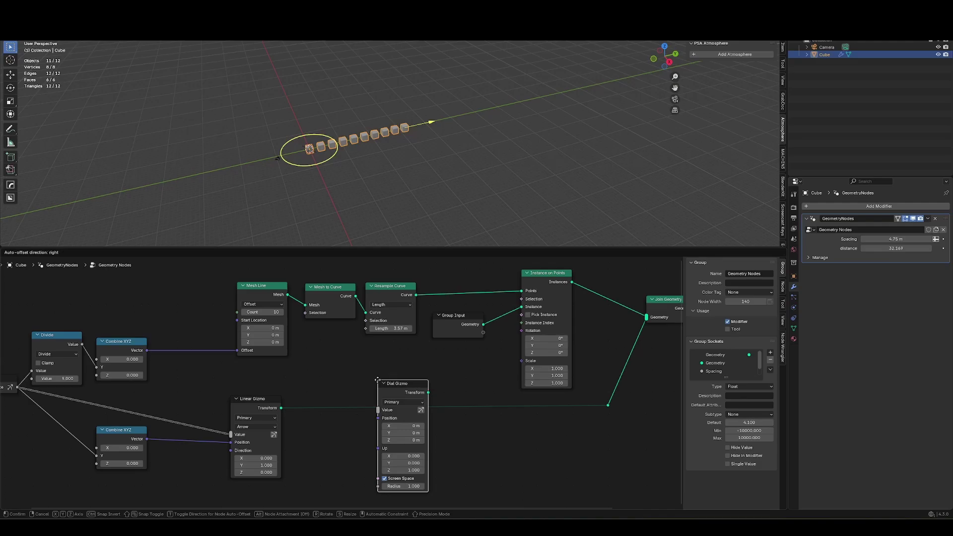
click(352, 426)
Step: Connect the lower Combine XYZ's Vector to the Dial Gizmo's Position and pin the Dial Gizmo's Value
middle_drag(254, 446, 350, 377)
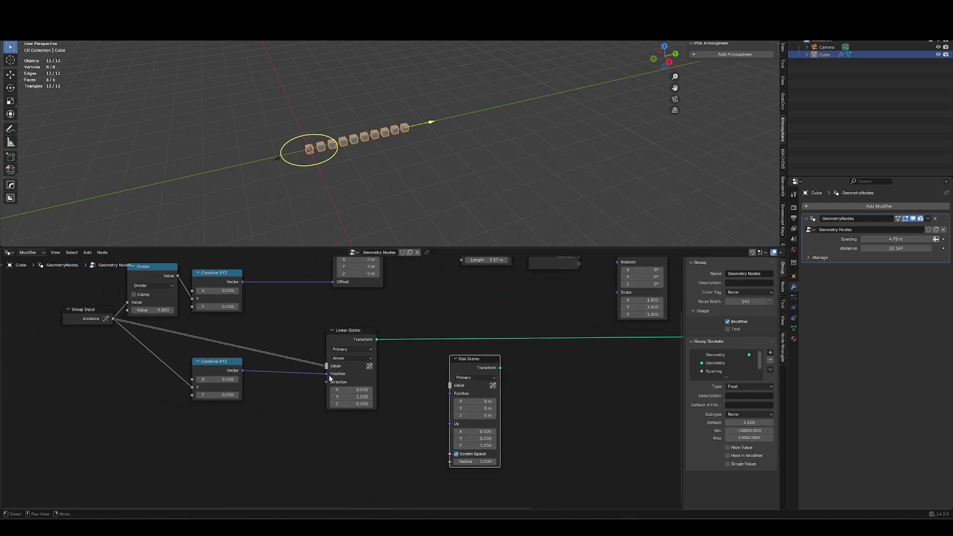
drag(242, 370, 423, 402)
click(492, 386)
Step: Set the Dial Gizmo's color to Secondary and its Up vector to X 1, Y 0, Z 0
click(431, 412)
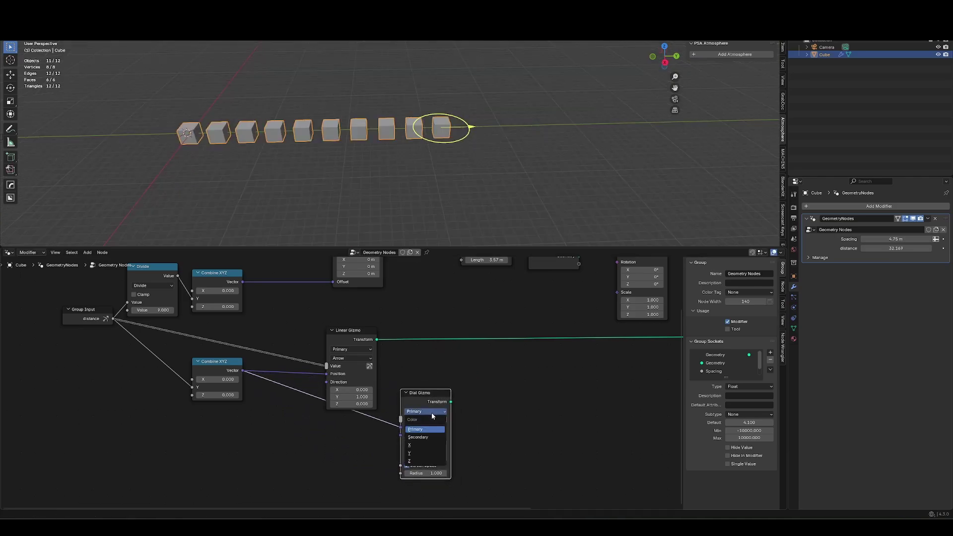
click(419, 437)
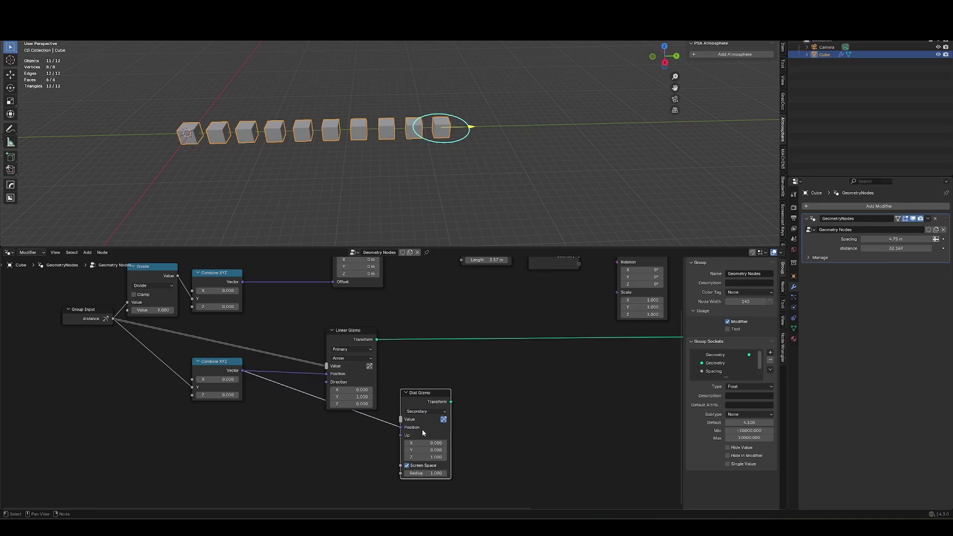
click(432, 449)
text(1)
key(Return)
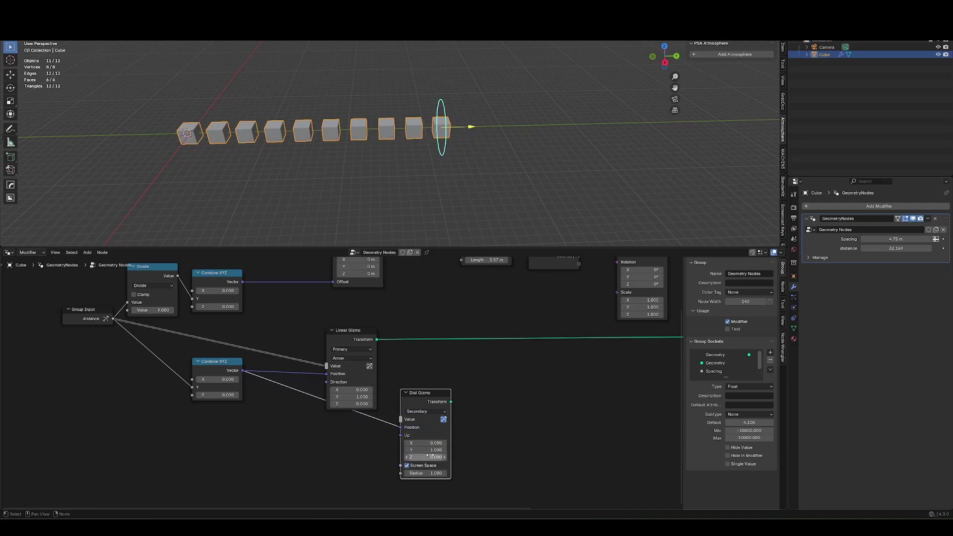
click(431, 450)
text(0)
key(Return)
click(433, 444)
text(1)
key(Return)
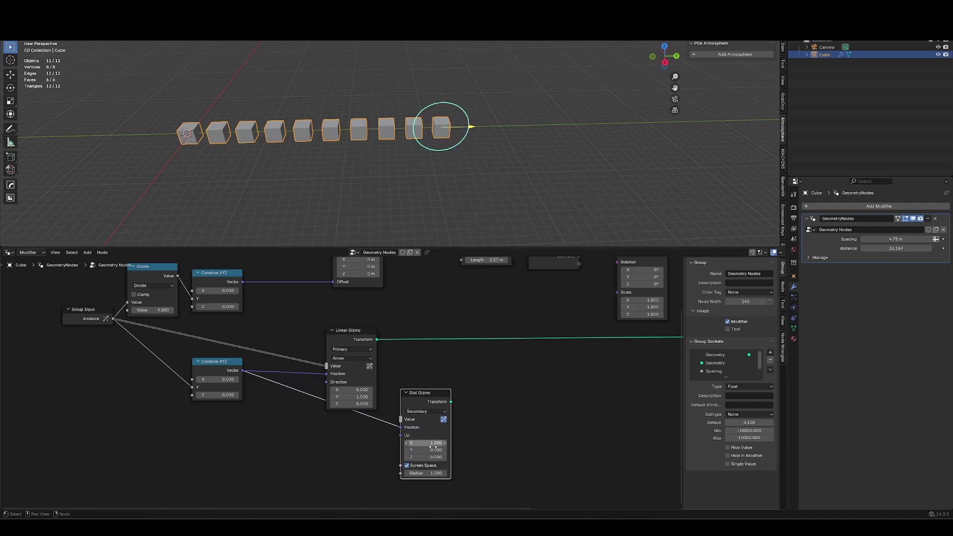
Step: Reduce the Dial Gizmo's radius to about 0.63 and reposition its node beside the Linear Gizmo
drag(432, 474, 416, 473)
middle_drag(412, 155, 430, 142)
drag(442, 397, 392, 430)
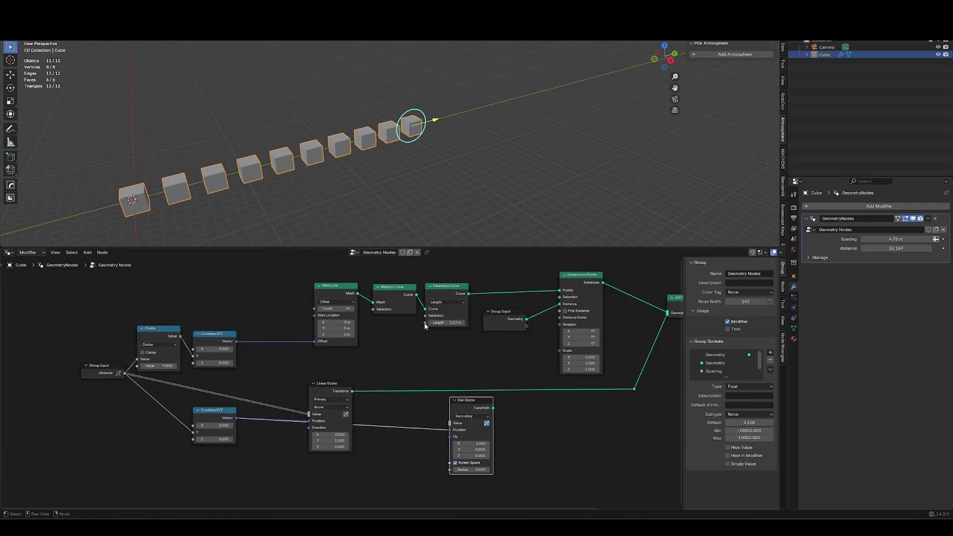
Step: Feed a Group Input's Spacing into the Resample Curve's Length and the Dial Gizmo's Value, and adjust the spacing to 3.64 m with the dial
drag(425, 323, 395, 358)
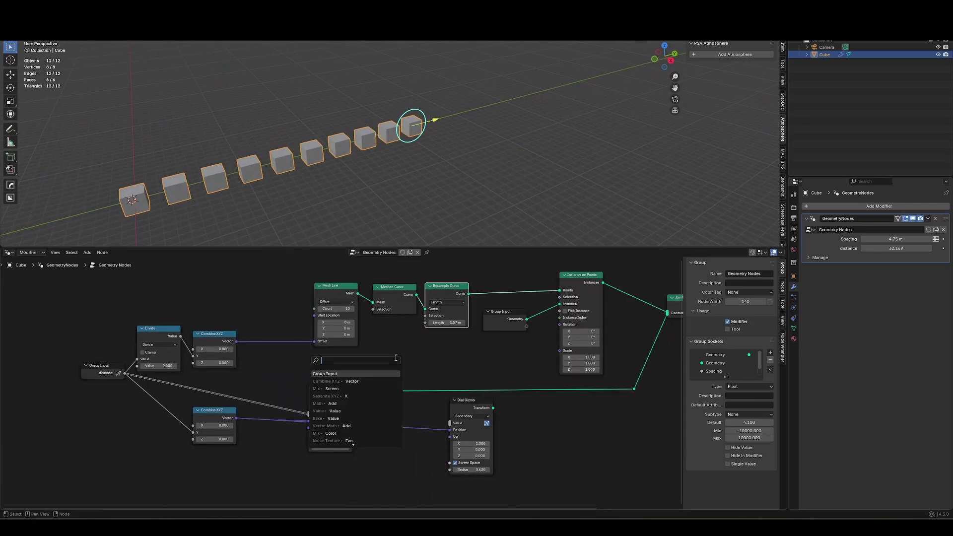
text(group)
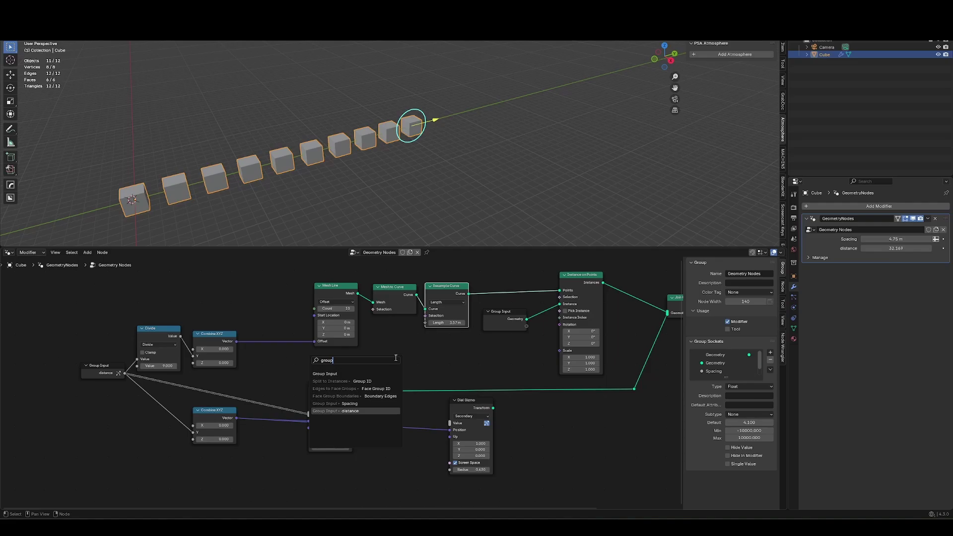
key(Up)
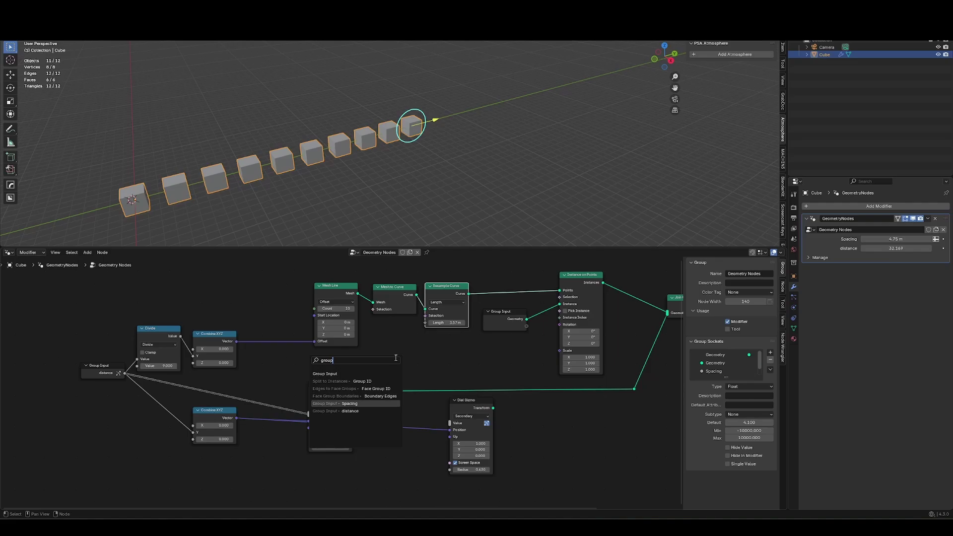
key(Return)
click(396, 372)
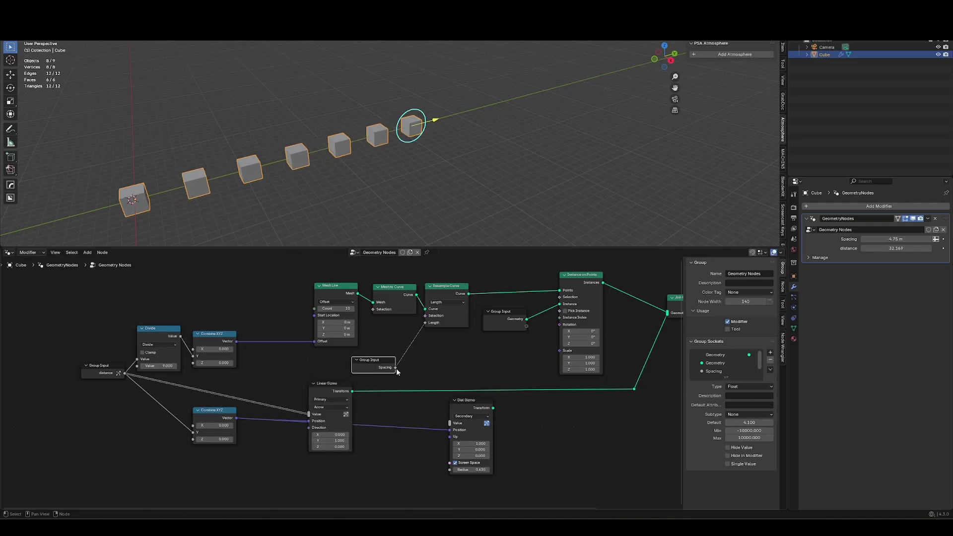
drag(396, 367, 450, 423)
drag(416, 139, 559, 95)
Step: Connect the Dial Gizmo's Transform to Join Geometry and reroute the link below the Instance on Points node
drag(297, 411, 474, 319)
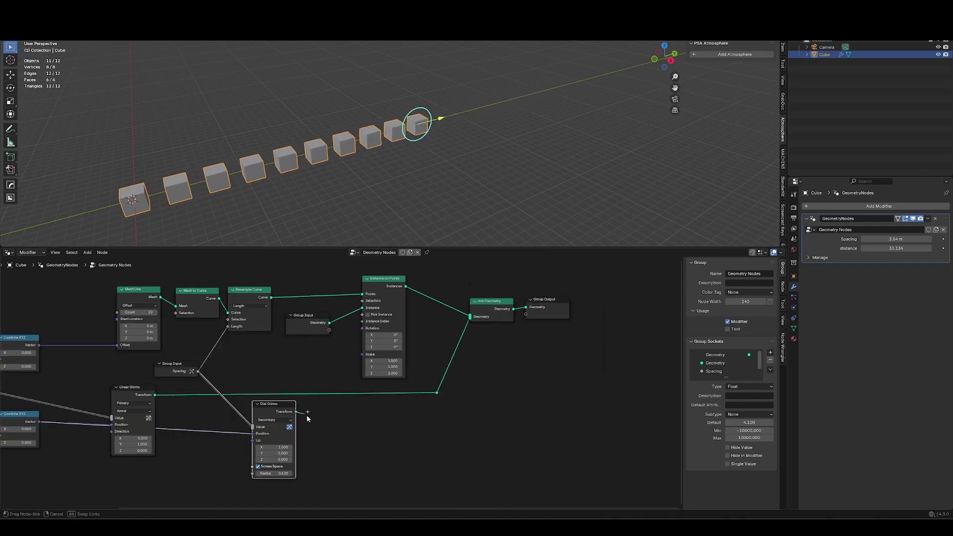
shift+right_drag(378, 369, 416, 335)
key(g)
click(468, 386)
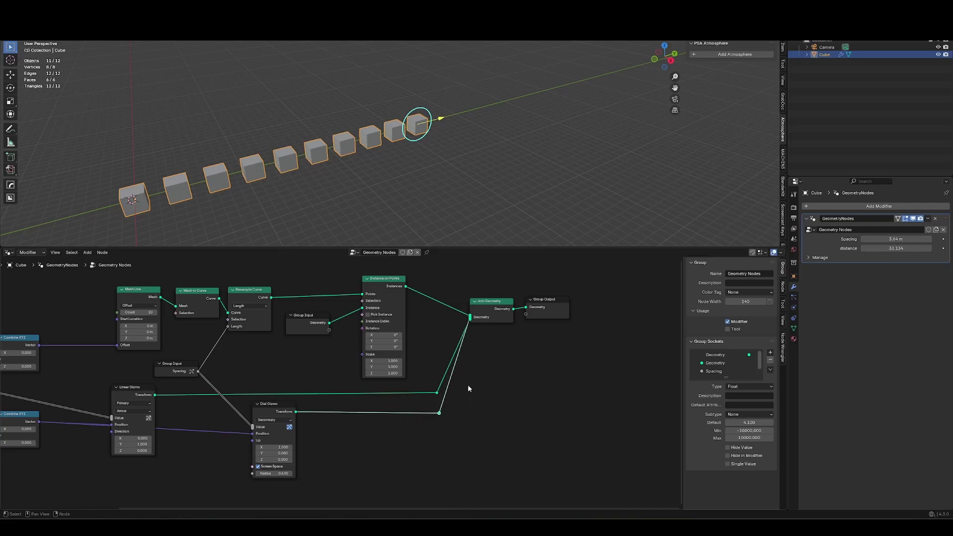
Step: Extend the cube row to a distance of 41.122 with the gizmo arrow and move Group Output farther right
click(530, 165)
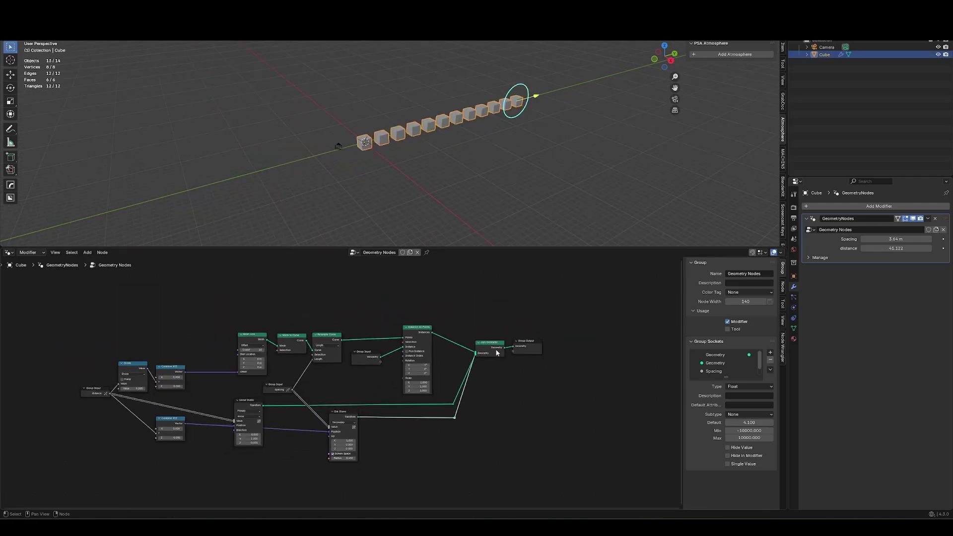
key(g)
click(640, 377)
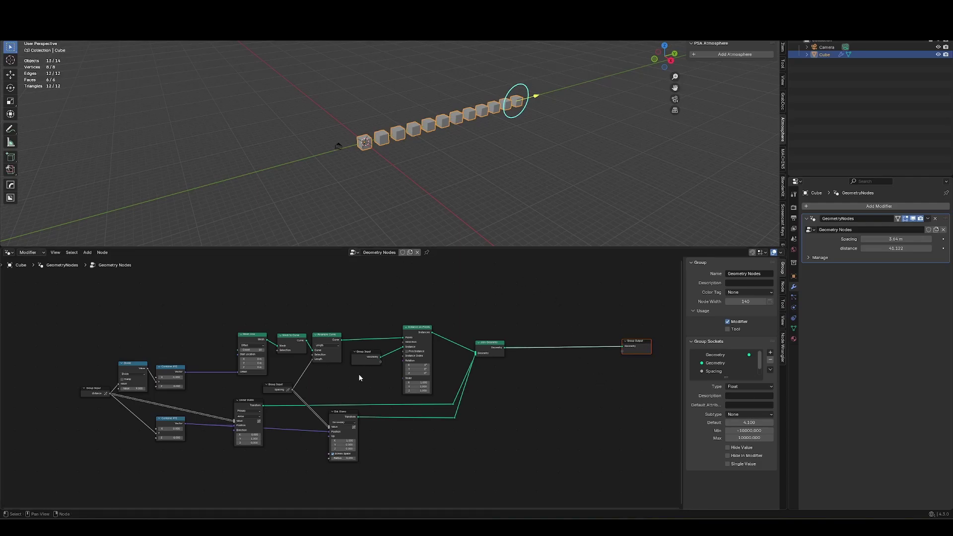
scroll(342, 357, up, 2)
middle_drag(501, 147, 387, 173)
scroll(394, 169, up, 4)
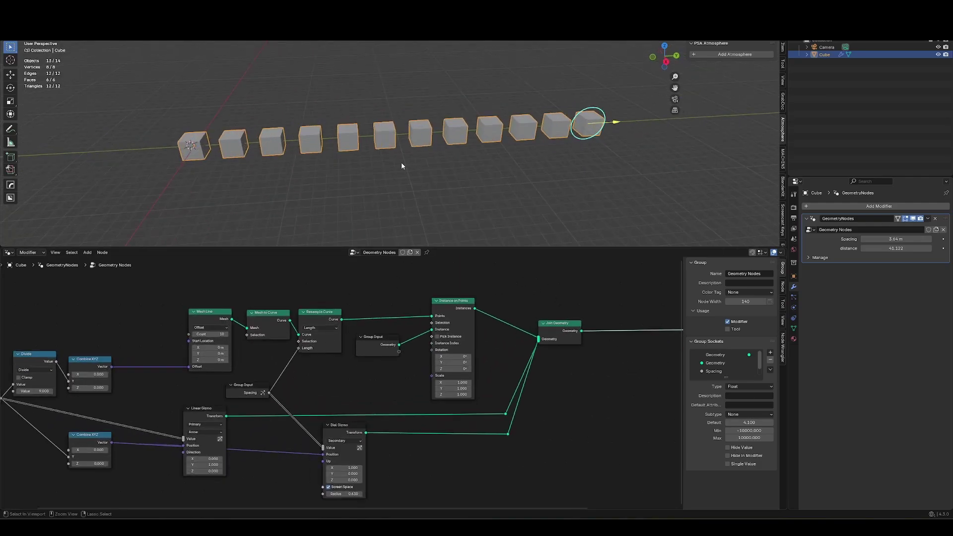
click(320, 329)
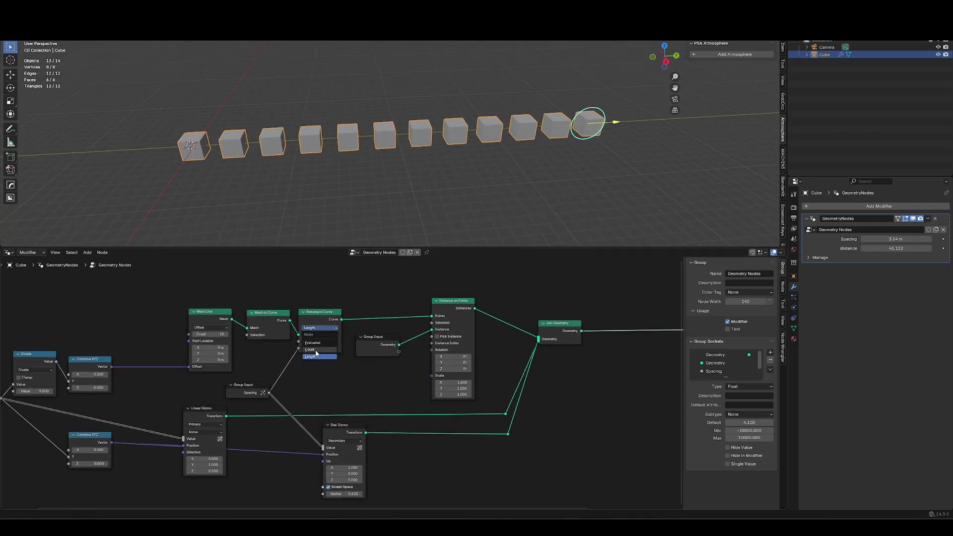
click(316, 351)
click(323, 320)
Step: Shift the geometry Group Input slightly right and add a Switch node above the Resample Curve's output link
ctrl+scroll(335, 326, down, 1)
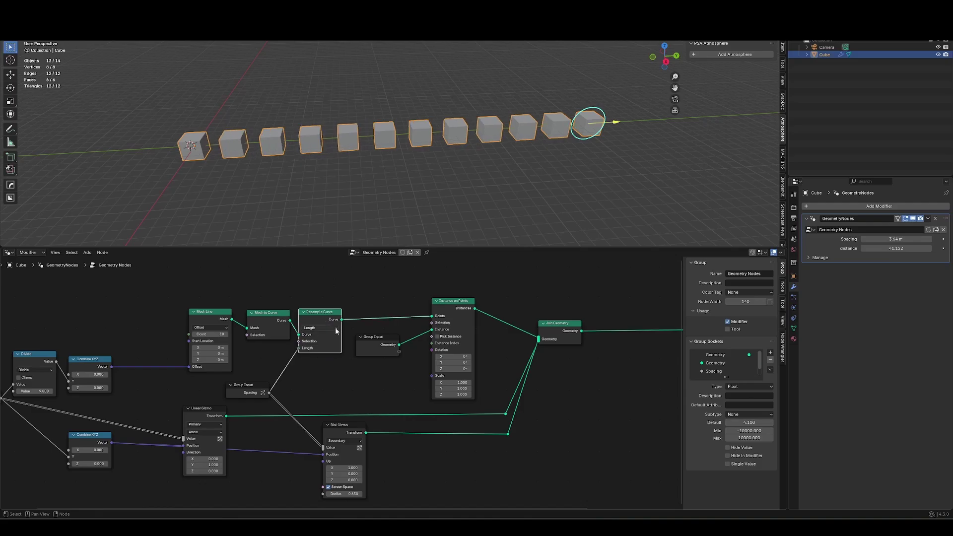
drag(387, 340, 406, 340)
key(shift+a)
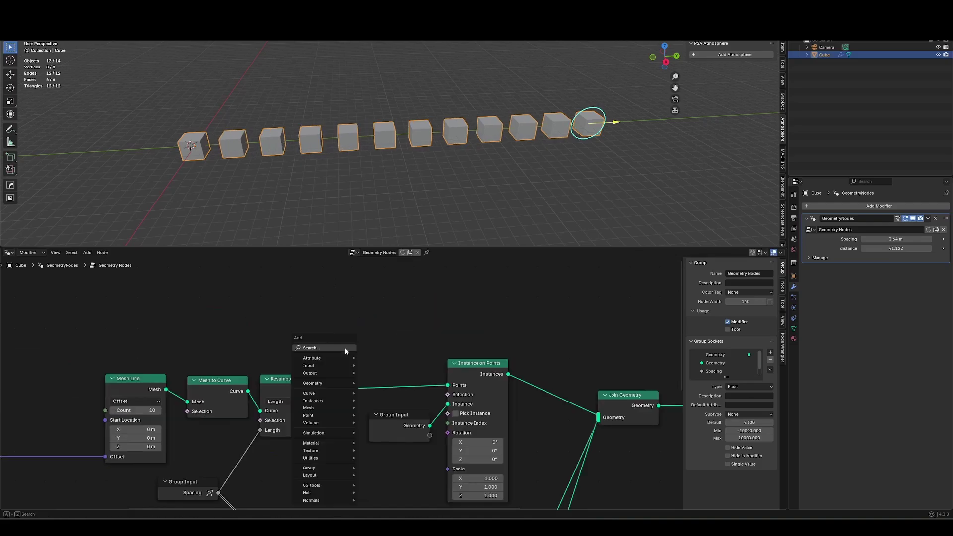
text(swt)
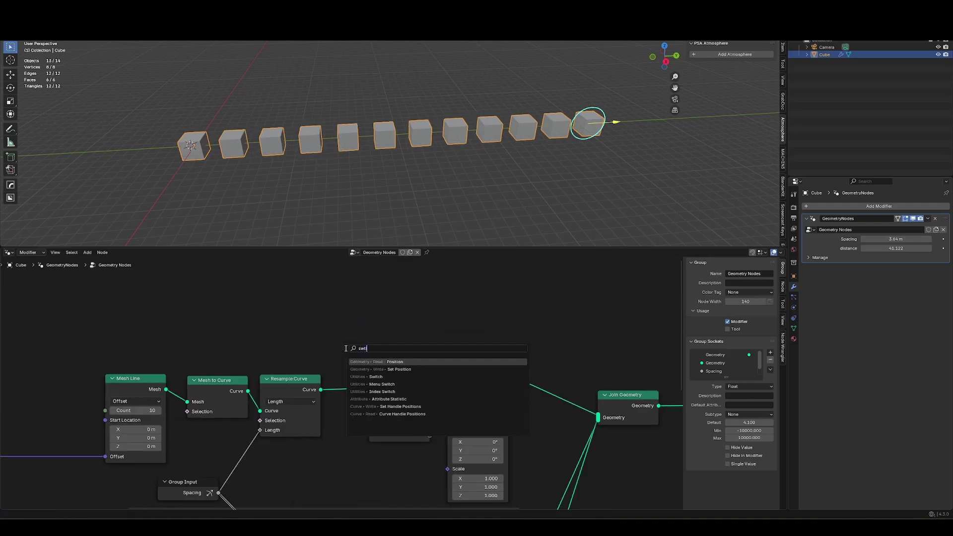
text(i)
key(BackSpace)
key(BackSpace)
key(Return)
click(331, 293)
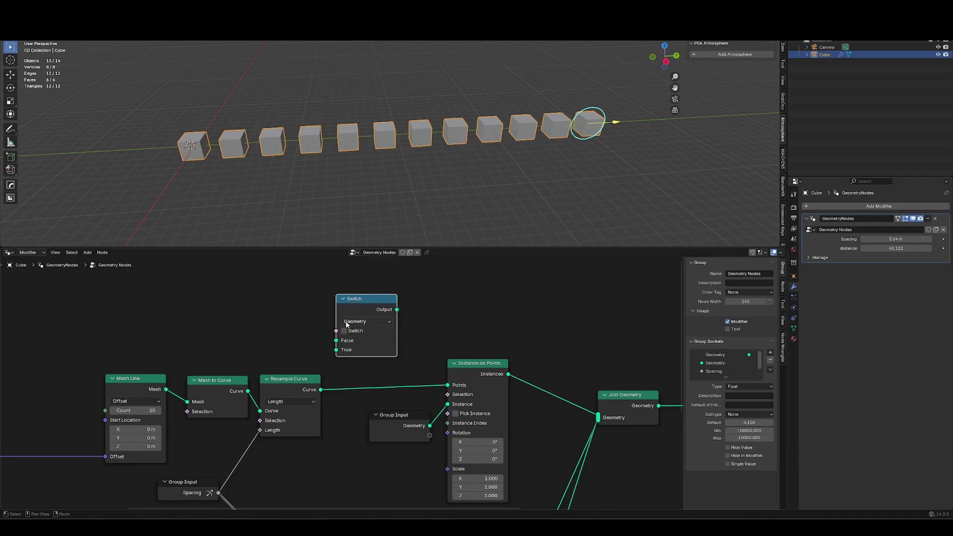
Step: Duplicate the Resample Curve node with its links, place the copy above the original, and set its mode to Count
scroll(327, 373, down, 1)
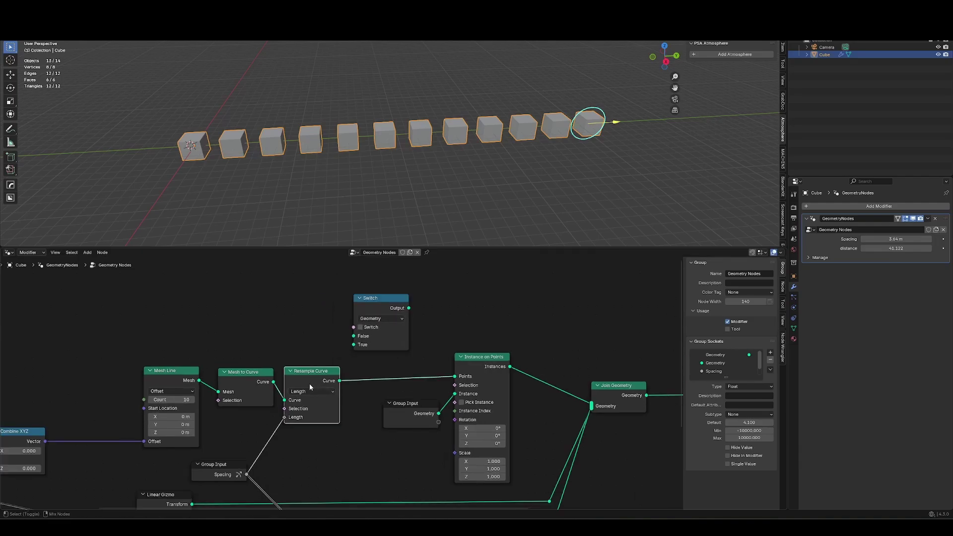
key(ctrl+shift+d)
click(309, 326)
click(309, 332)
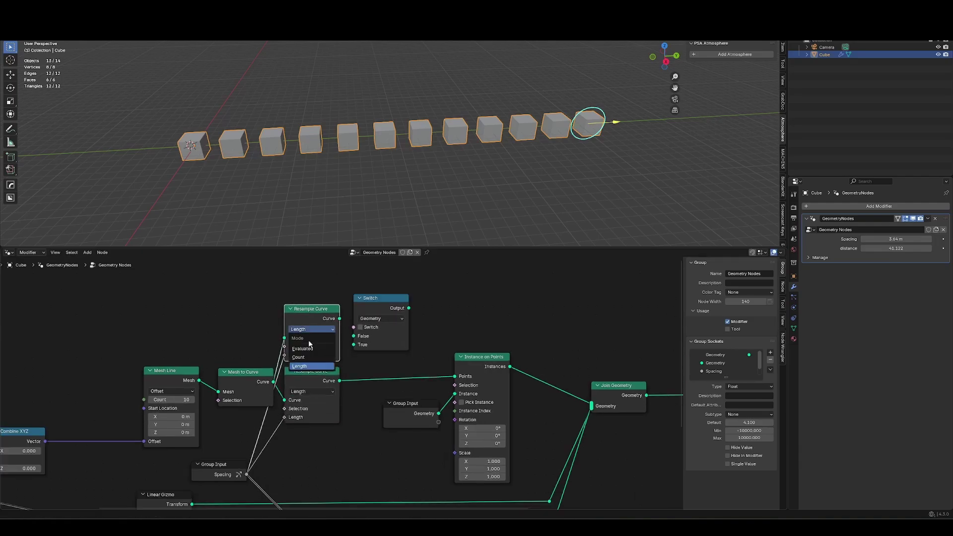
click(300, 357)
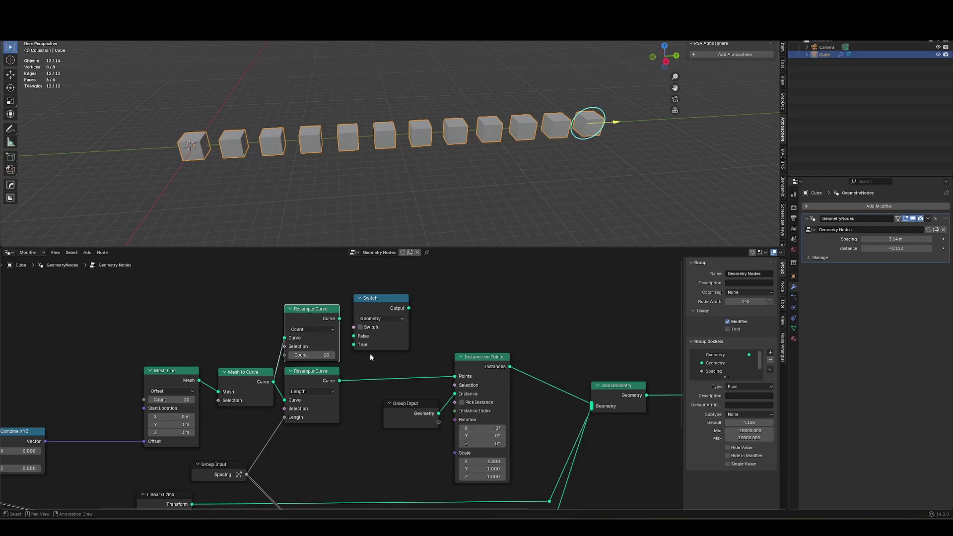
Step: Connect the Count Resample Curve to the Switch's False input and the Length one to True, nudging the Switch down
middle_drag(363, 370, 284, 400)
drag(260, 412, 274, 375)
click(301, 331)
mouse_move(301, 332)
mouse_down()
mouse_move(316, 333)
mouse_move(304, 343)
mouse_up()
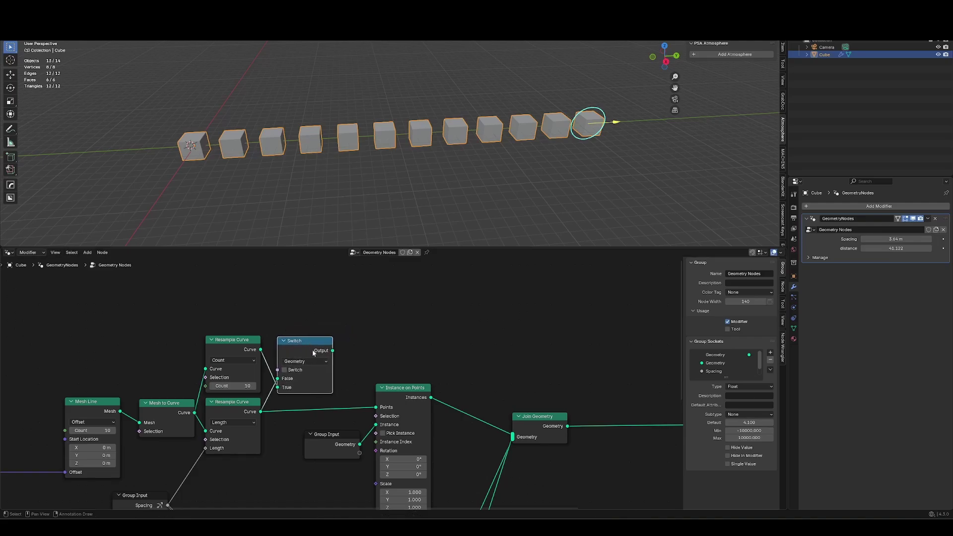
Step: Connect the Switch's Output to the Points input of Instance on Points and toggle the Switch to compare both spacing methods
middle_drag(322, 379, 285, 362)
drag(296, 335, 339, 391)
click(248, 354)
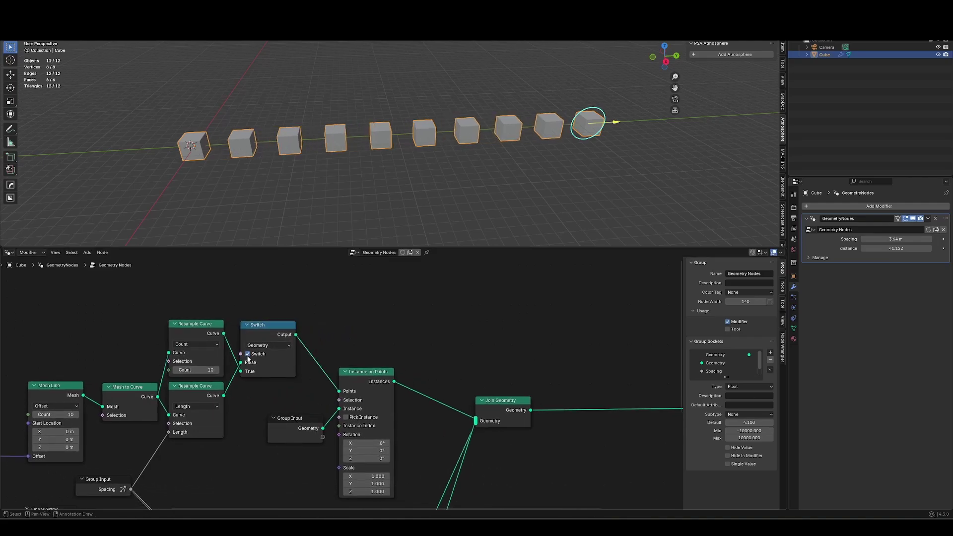
click(247, 353)
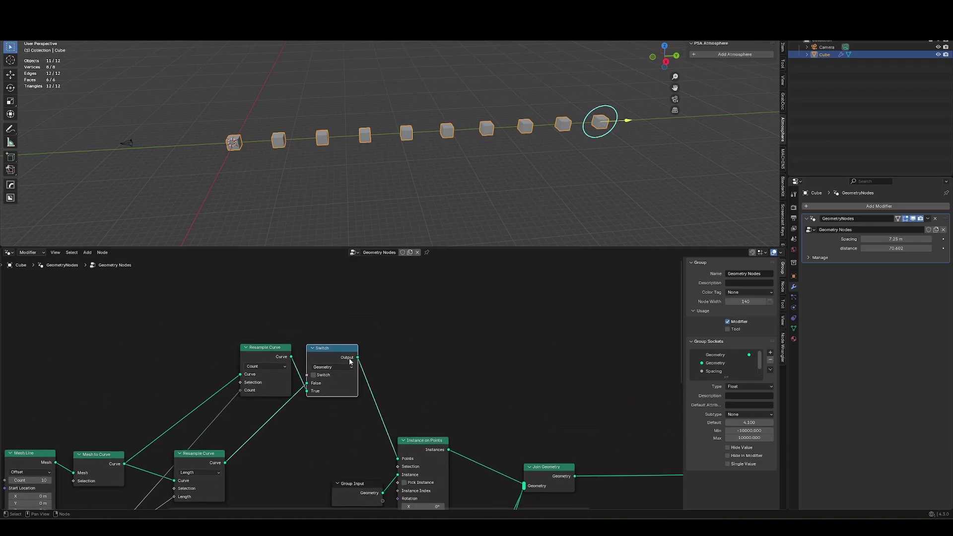
Step: Nudge the Switch node right and add a second Linear Gizmo node to the upper left of the Count Resample Curve
drag(350, 358, 362, 358)
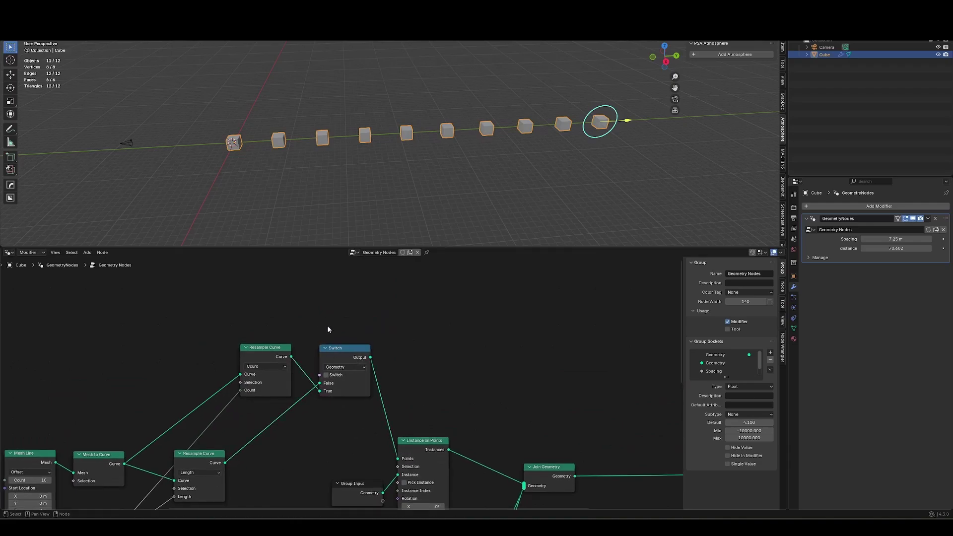
key(shift+a)
text(gizmo)
key(Down)
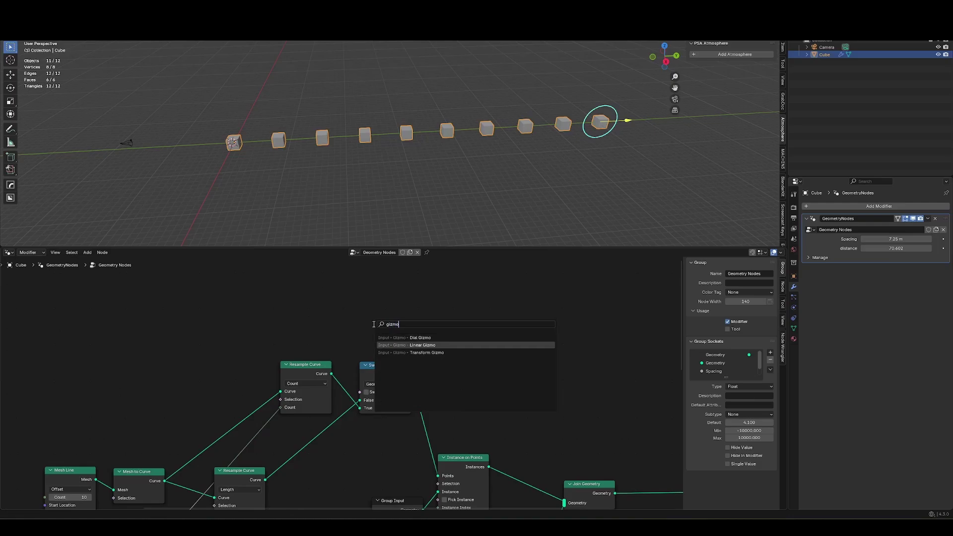
key(Return)
click(148, 293)
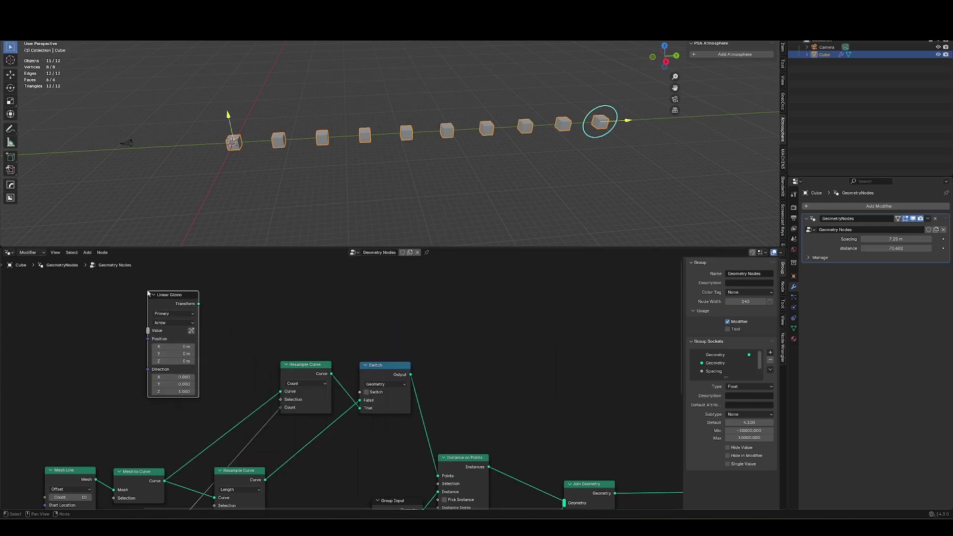
Step: Set the new Linear Gizmo node's draw style to Box and its color to Z
click(173, 315)
click(174, 314)
click(167, 323)
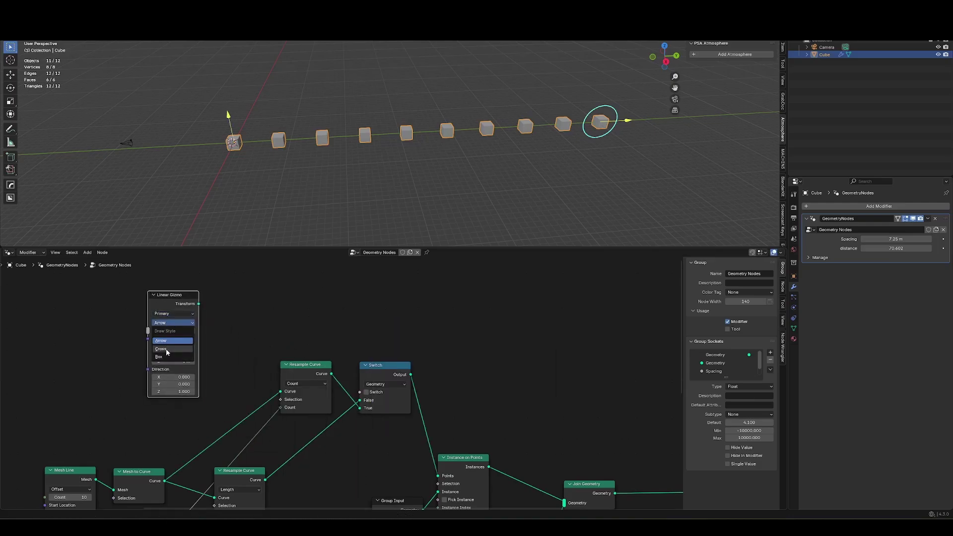
click(166, 350)
click(171, 323)
click(160, 356)
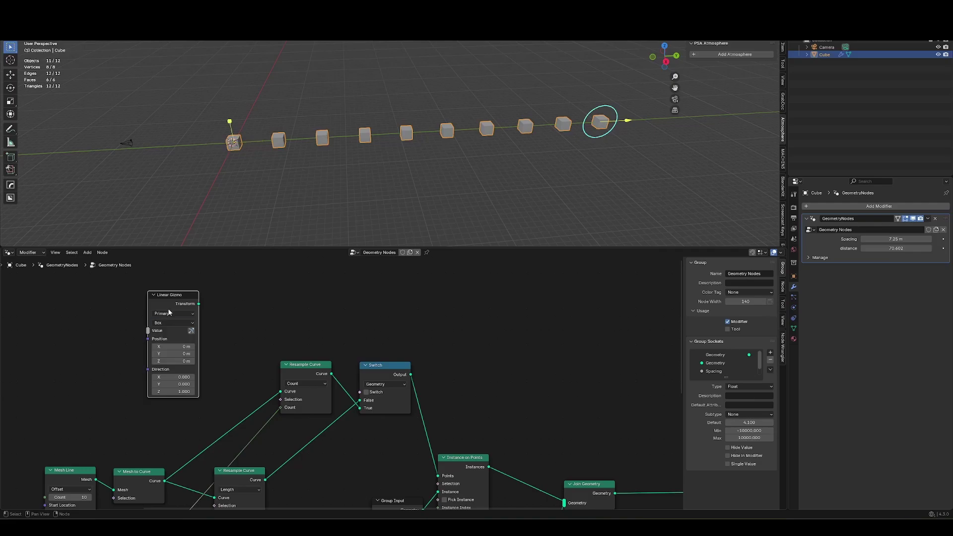
click(174, 314)
click(173, 362)
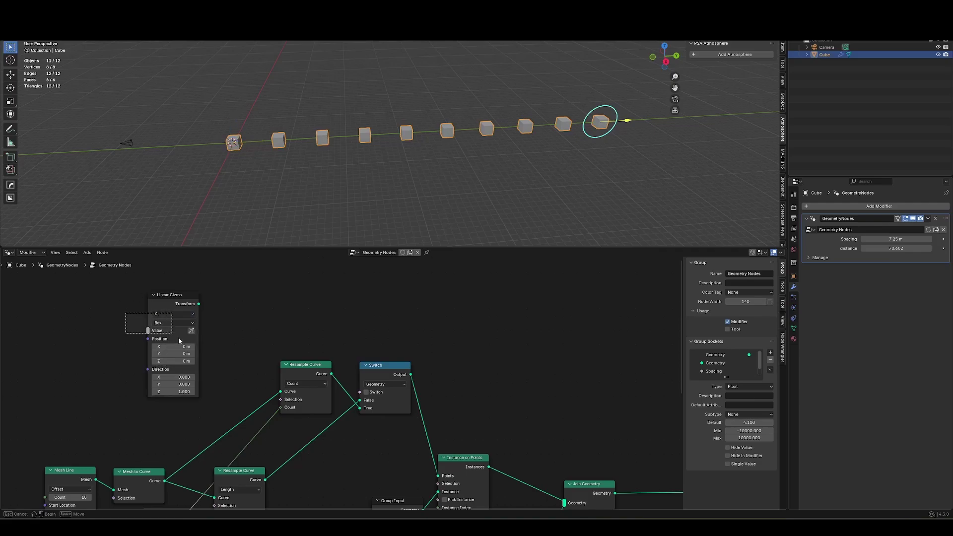
Step: Move the Box Linear Gizmo above the Count Resample Curve and connect the lower Combine XYZ's Vector to its Position
key(g)
click(339, 342)
key(Home)
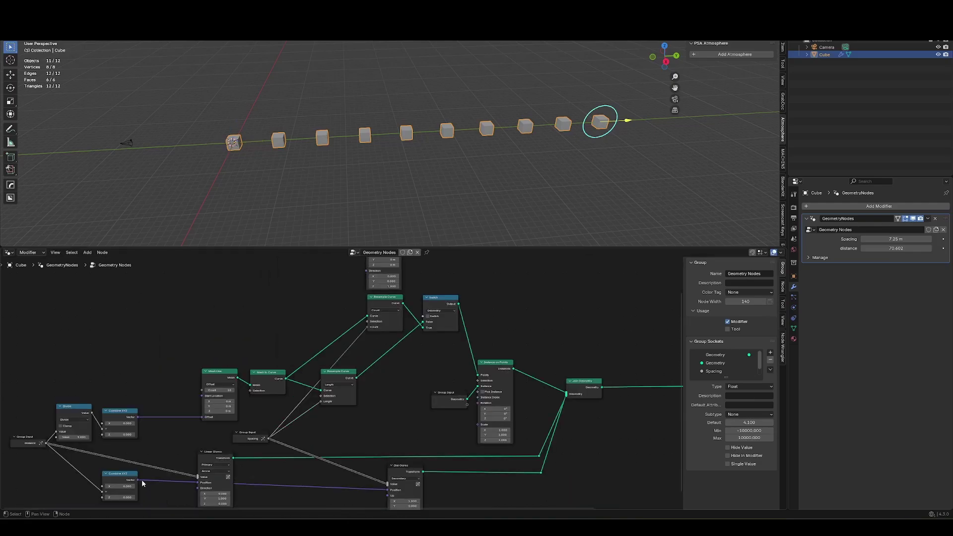
drag(138, 481, 360, 302)
Step: Add a reroute to the Linear Gizmo's Position link and move it clear of the other nodes
middle_drag(399, 285, 361, 315)
click(361, 315)
shift+right_drag(228, 375, 256, 414)
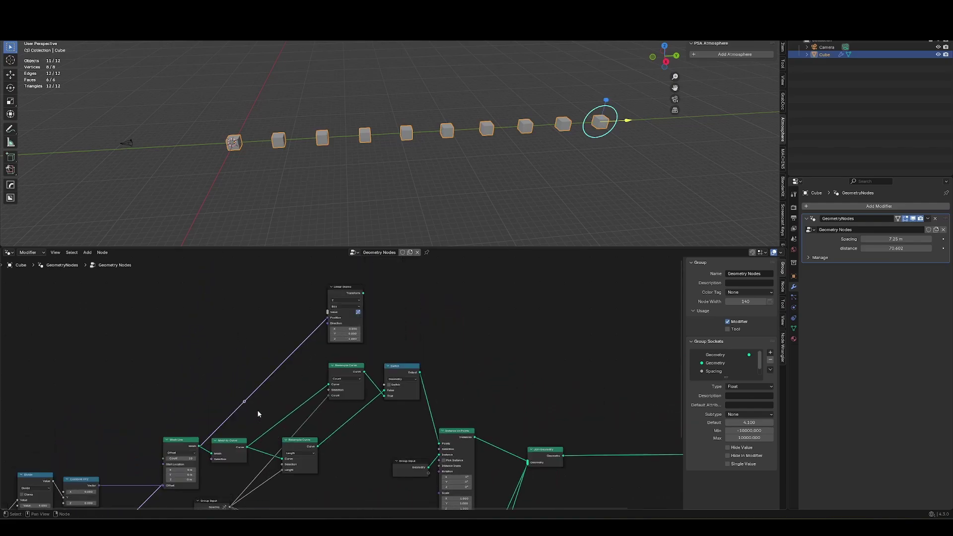
middle_drag(254, 413, 303, 349)
click(303, 349)
Step: Set the Dial Gizmo's Up vector to X 0 and Y 1
scroll(354, 461, up, 3)
double_click(354, 461)
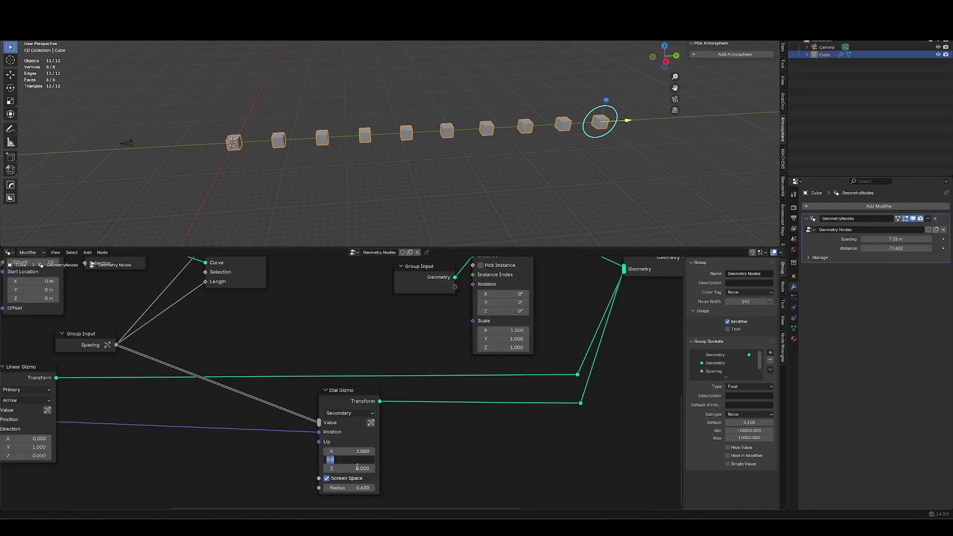
text(1)
key(Return)
click(357, 451)
text(0)
key(Return)
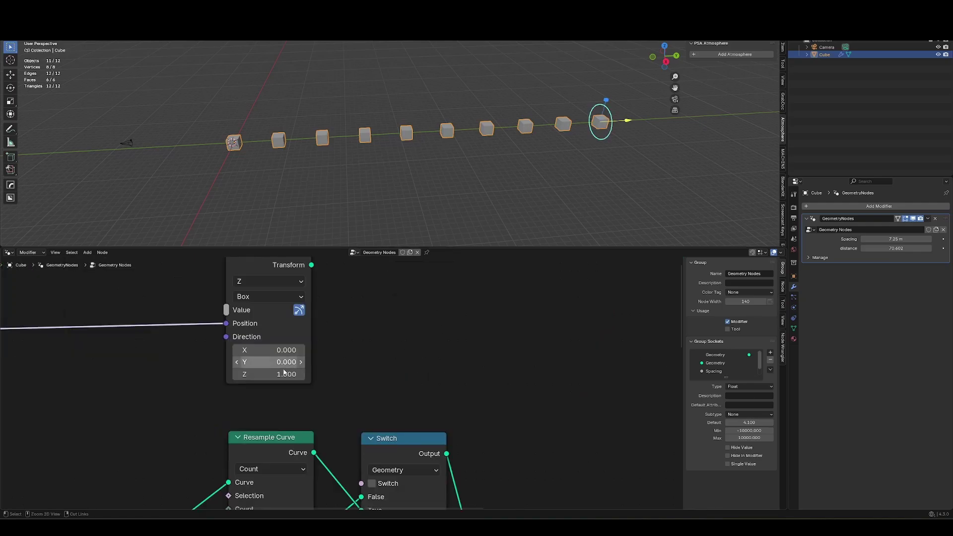
Step: Set the Y component of the Box Linear Gizmo's Direction to -1 and check its tilt in the viewport
double_click(275, 364)
text(1)
key(Return)
click(274, 367)
text(-1)
key(Return)
middle_drag(613, 153, 291, 130)
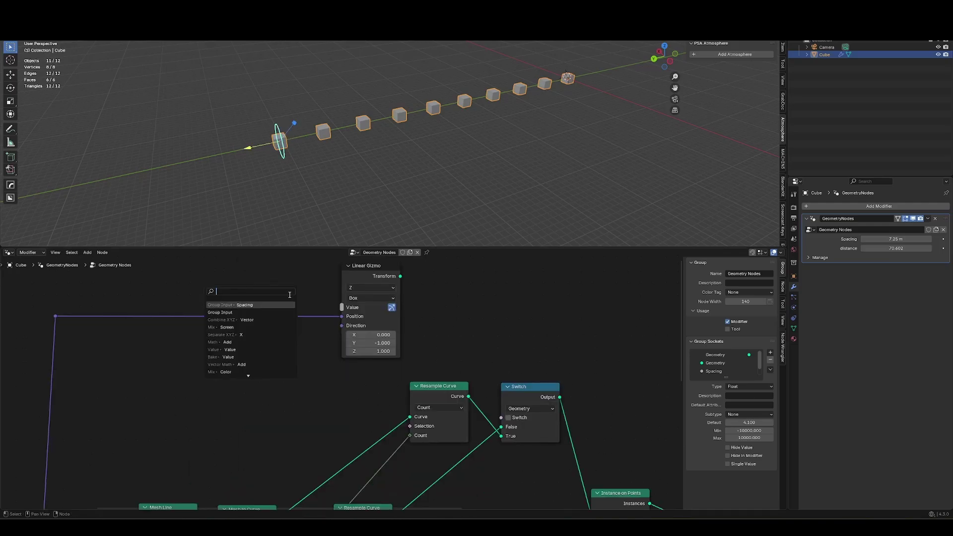
Step: Add a Value node feeding the Linear Gizmo's Value and the Switch's Switch input, and vary its value to test the switching
text(value)
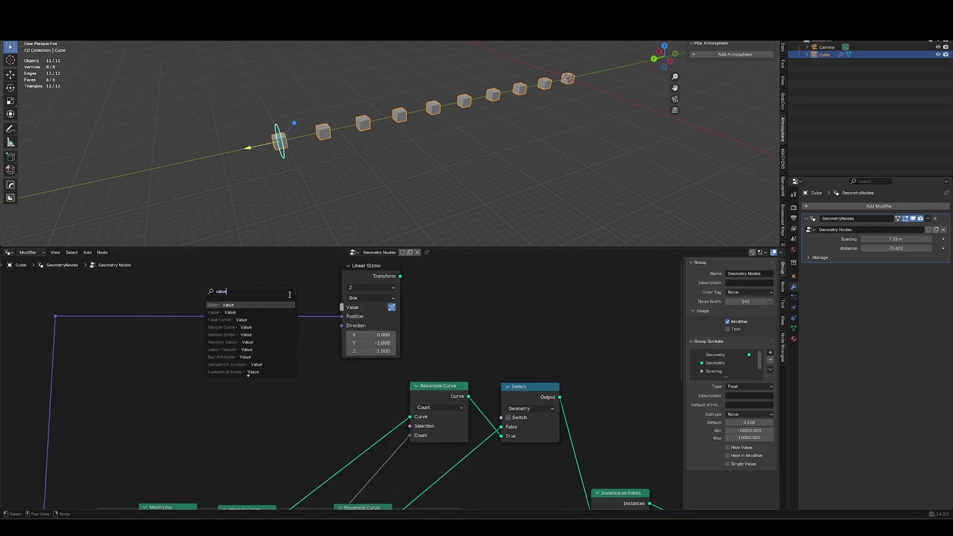
key(Return)
click(244, 365)
drag(290, 283, 342, 310)
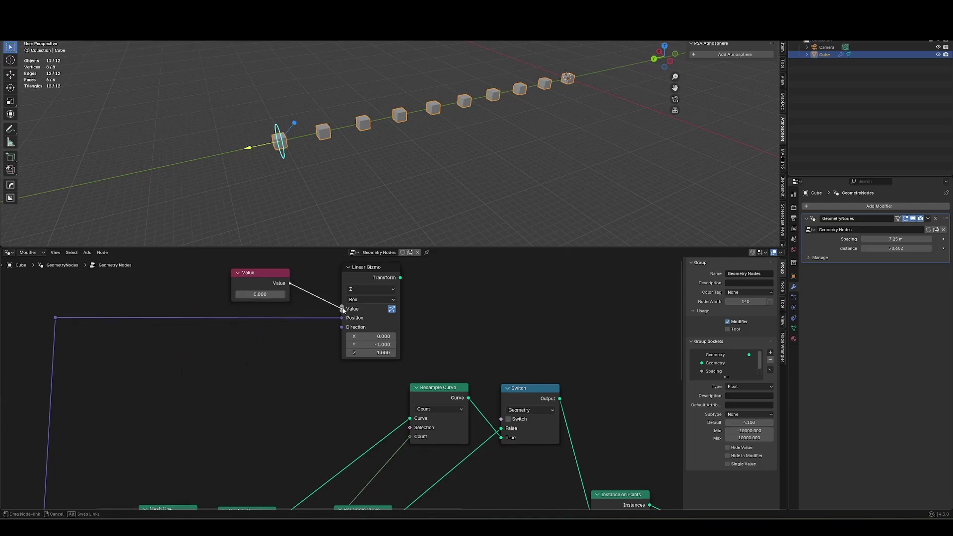
drag(280, 282, 502, 419)
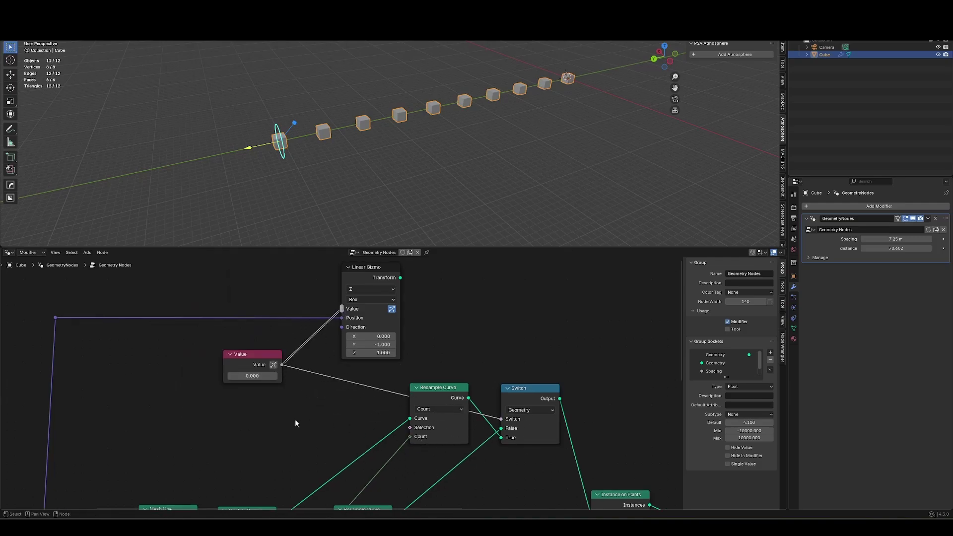
drag(256, 376, 260, 395)
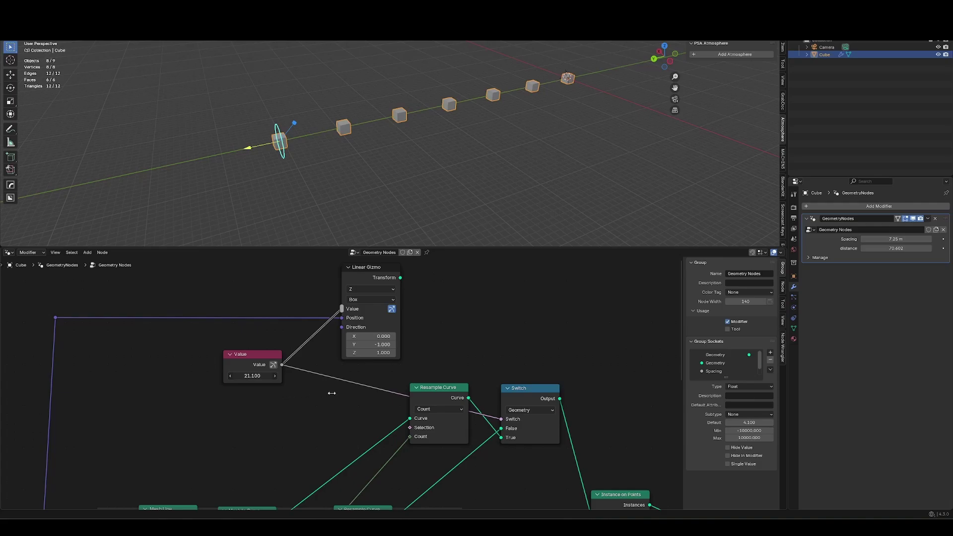
drag(473, 378, 568, 377)
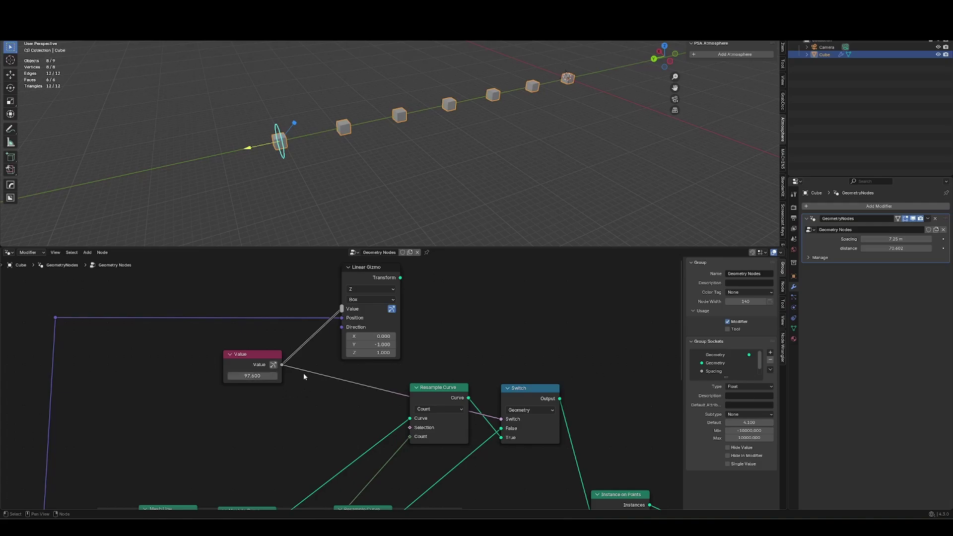
Step: Insert a Math node set to Sine between Value and the Switch, and move the Count Resample Curve down out of the way
key(shift+a)
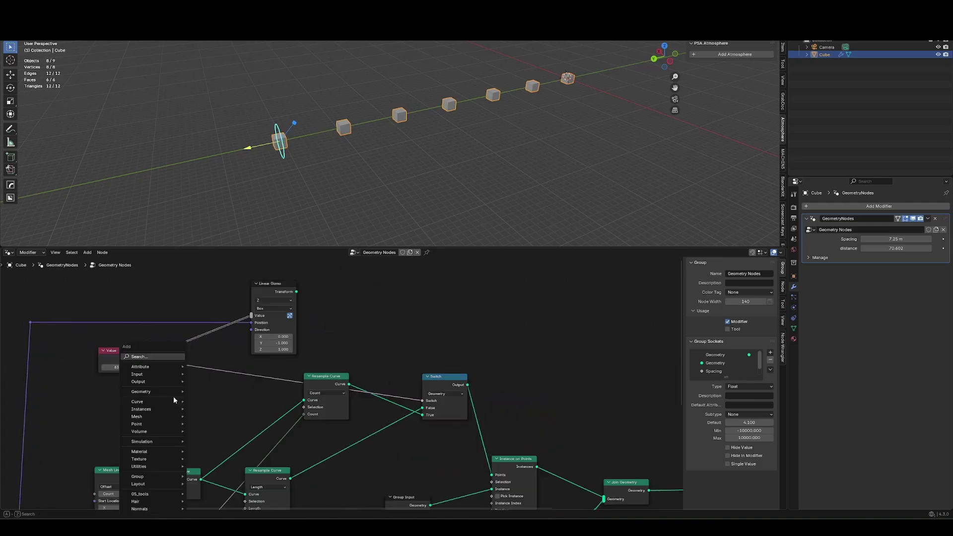
text(math)
key(Return)
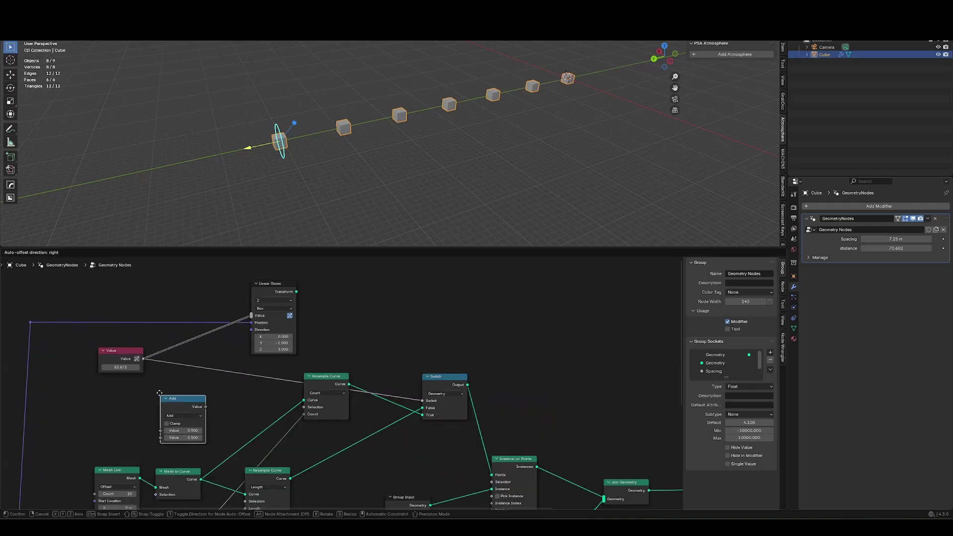
click(175, 353)
click(201, 375)
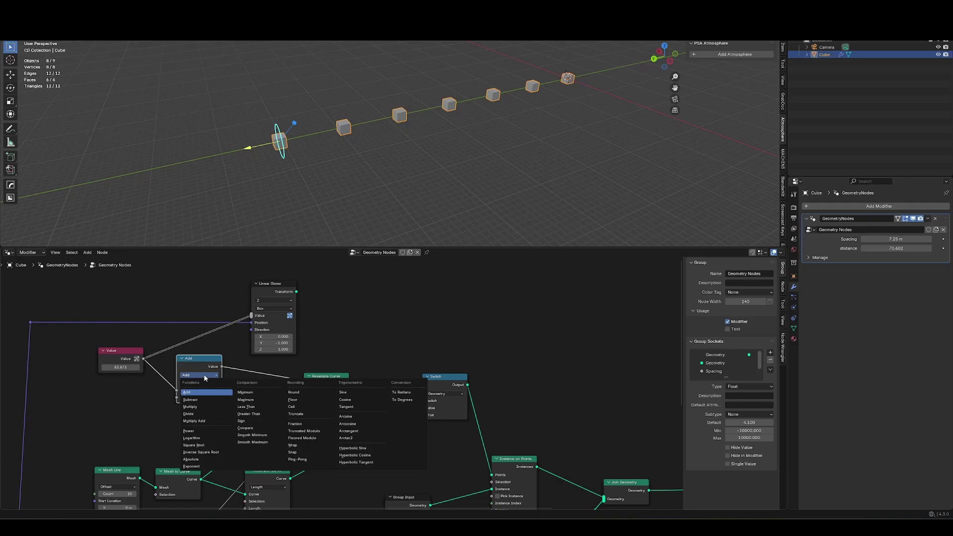
click(351, 391)
drag(337, 378, 313, 407)
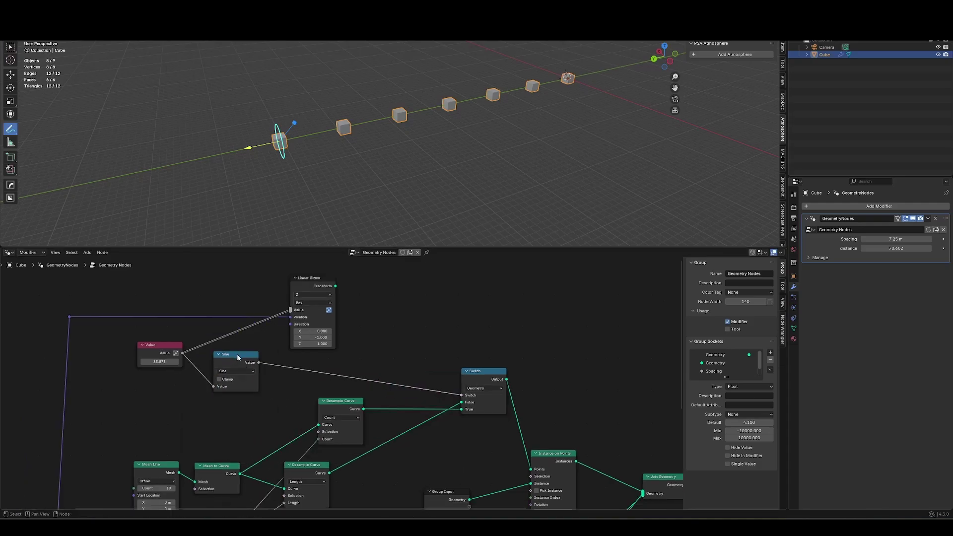
Step: Draw a freehand annotation across the viewport to illustrate the sine wave, and pull the box gizmo to test the switching
click(236, 354)
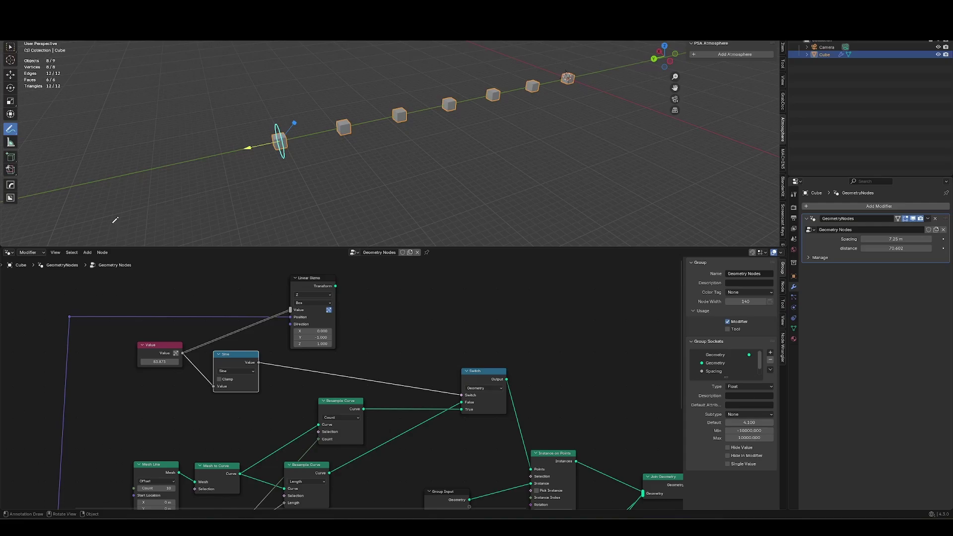
mouse_move(146, 219)
mouse_down()
mouse_move(274, 115)
mouse_move(621, 139)
mouse_up()
mouse_move(294, 122)
mouse_down()
mouse_move(230, 233)
mouse_move(328, 108)
mouse_move(382, 70)
mouse_move(260, 224)
mouse_up()
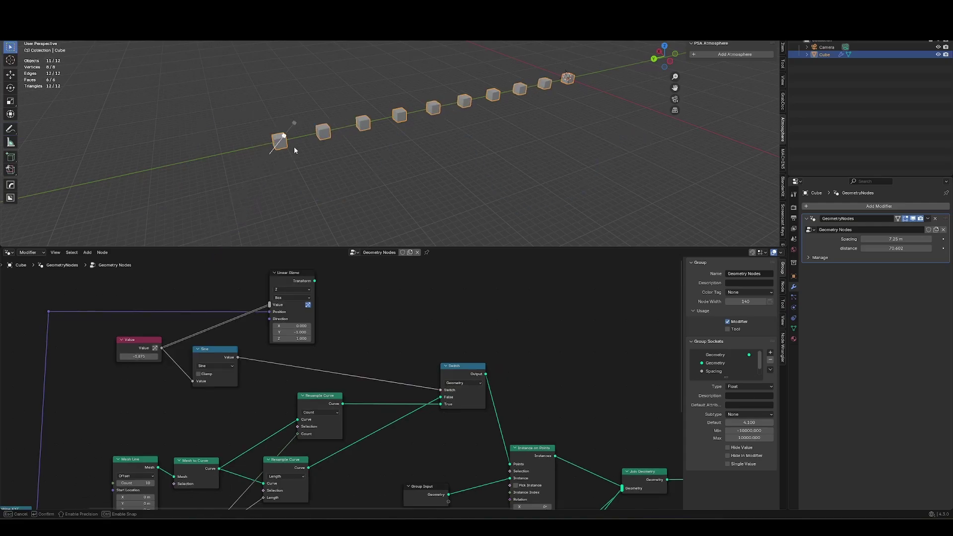
drag(301, 165, 325, 130)
Step: Shift the Sine node down and the Switch up, and enlarge the group sockets list to show every socket
drag(217, 349, 214, 364)
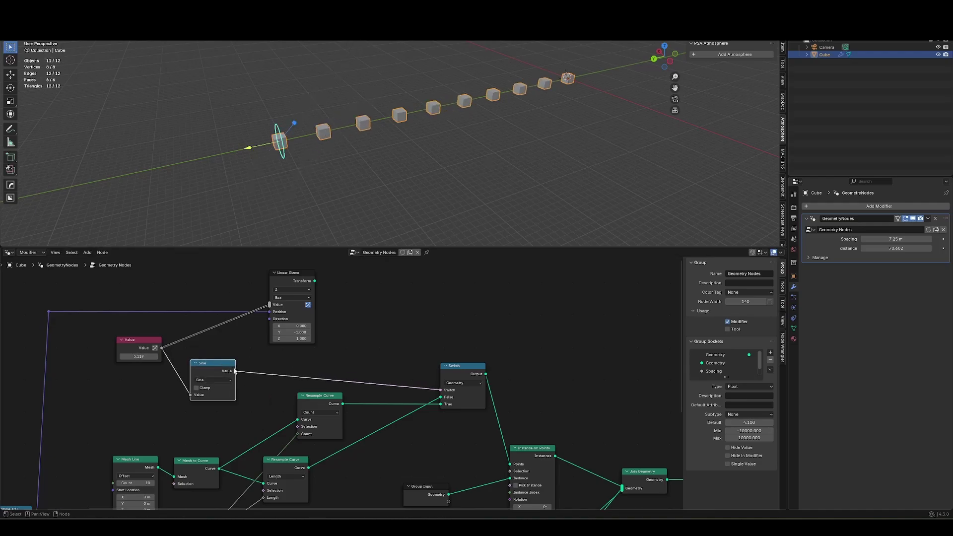
click(464, 371)
drag(461, 379, 457, 372)
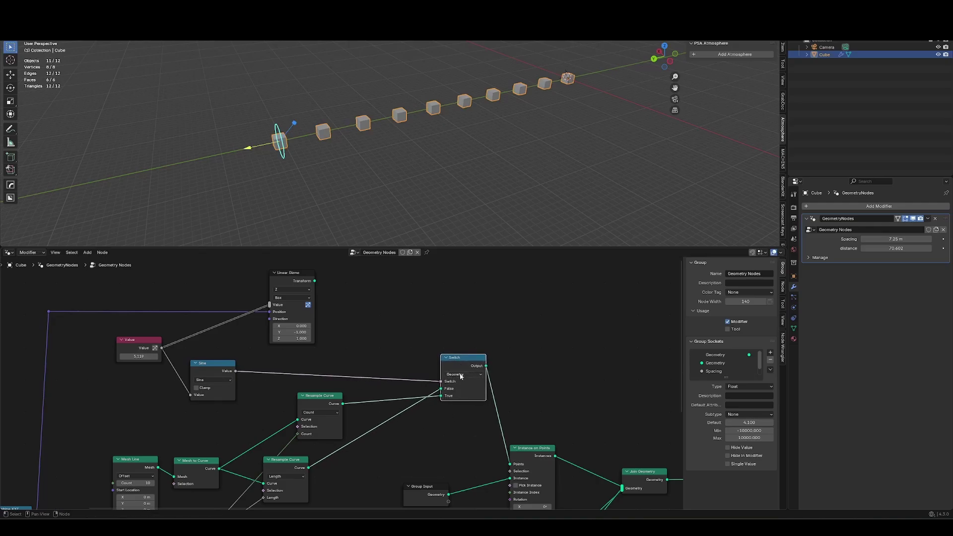
drag(727, 377, 723, 424)
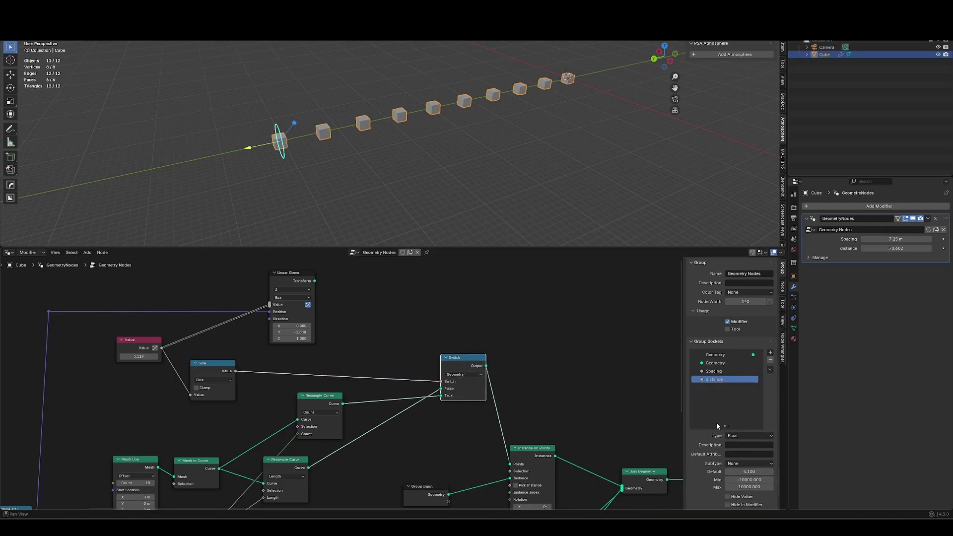
Step: Try remapping the Sine output with a Map Range node before the Switch, with To Max set to 4
click(226, 366)
key(shift+a)
text(map)
key(Return)
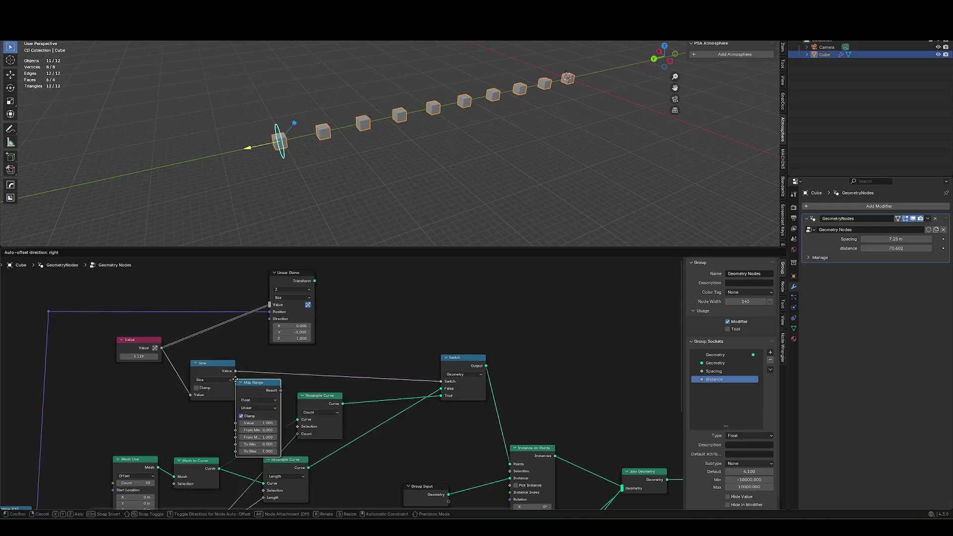
click(243, 360)
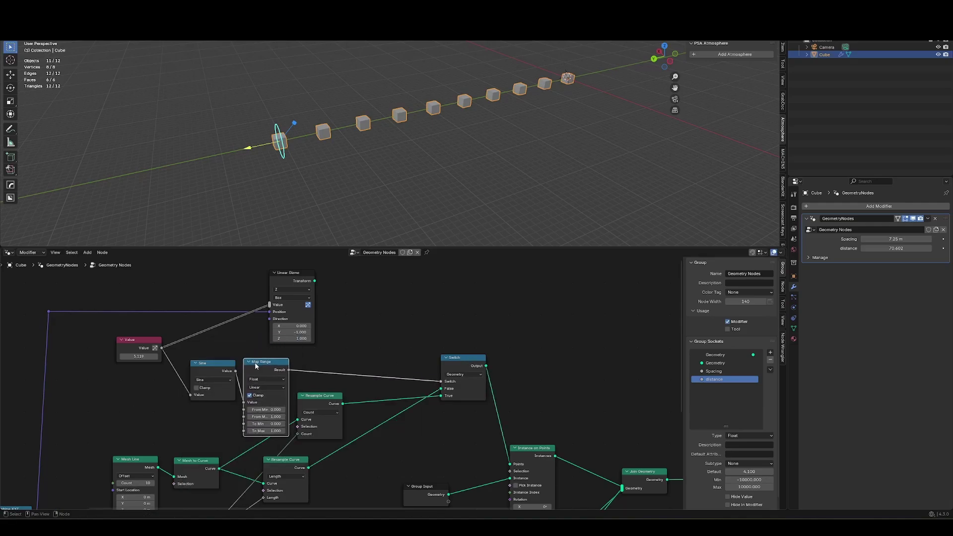
click(269, 431)
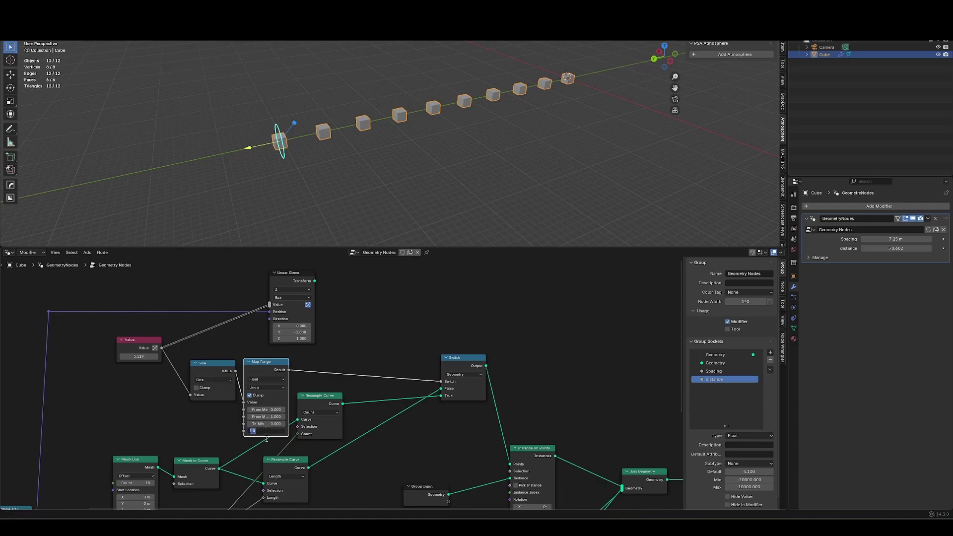
text(4)
key(Return)
key(ctrl+x)
Step: Try out the viewport gizmos on the cube row, and reselect the cube to check which gizmos appear
drag(281, 145, 318, 133)
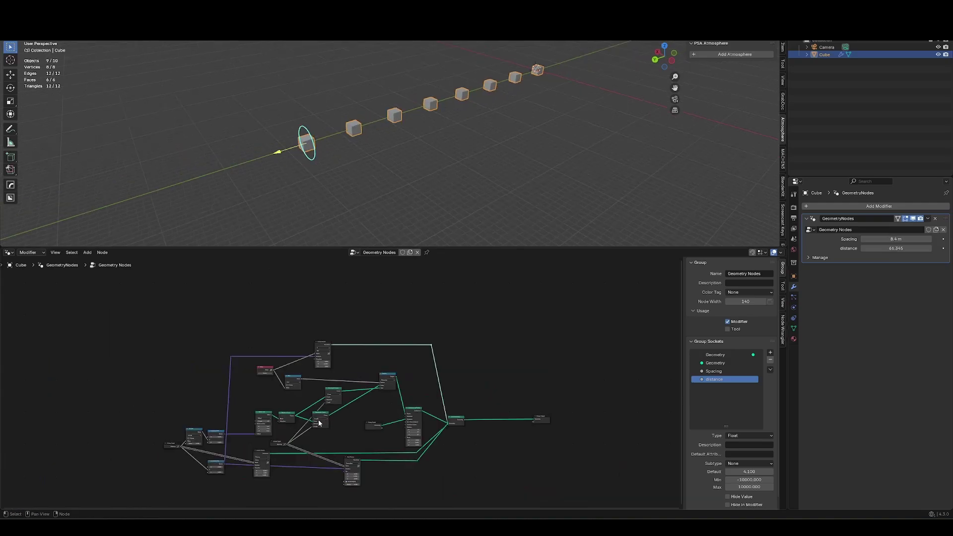
scroll(318, 419, up, 3)
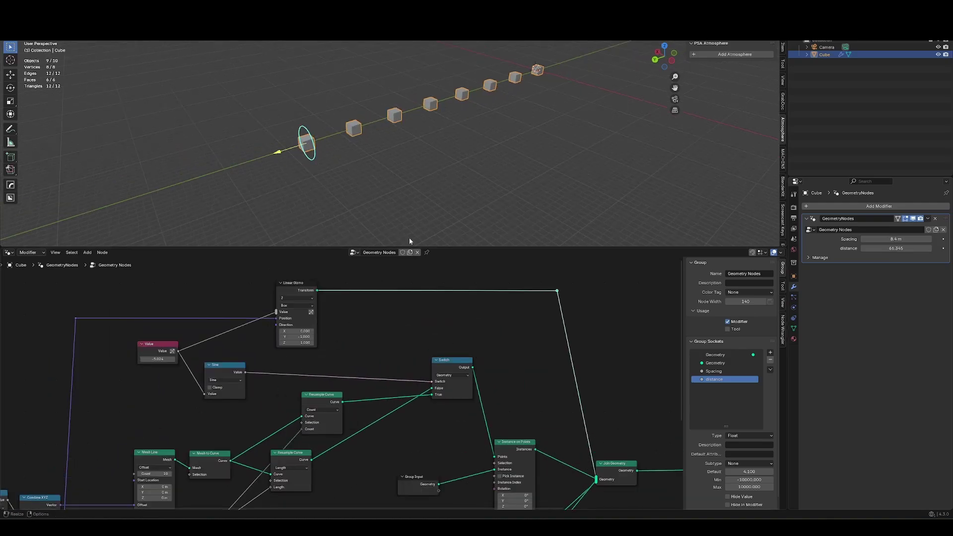
middle_drag(255, 382, 279, 397)
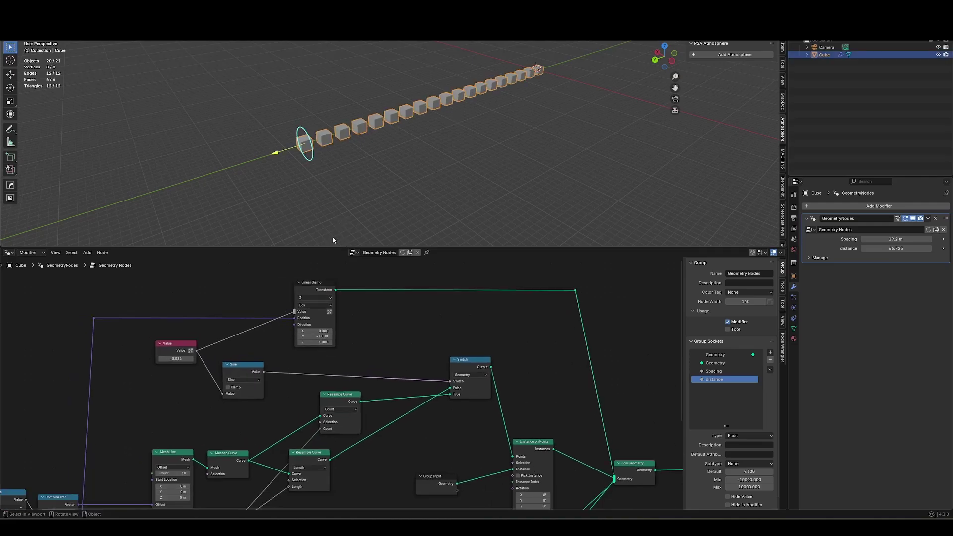
ctrl+middle_drag(405, 300, 345, 369)
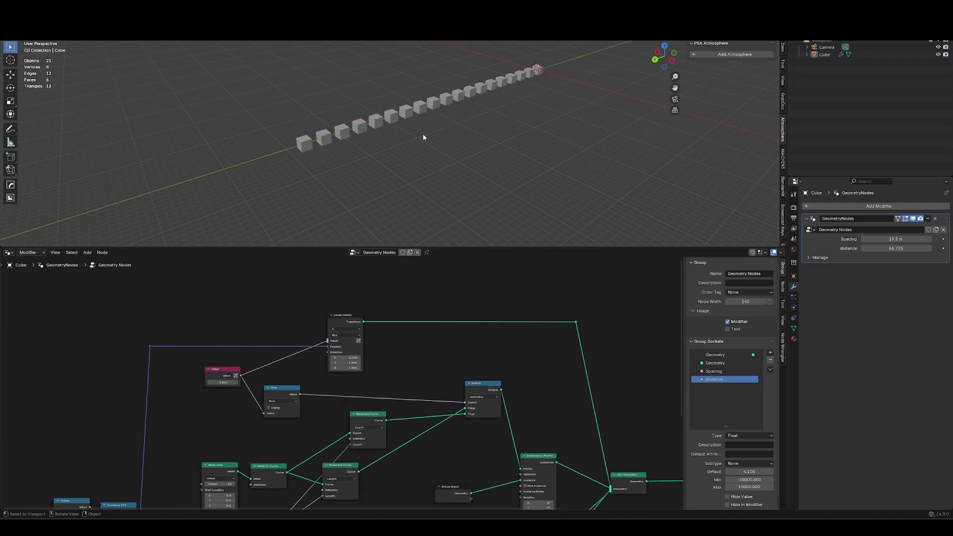
click(406, 113)
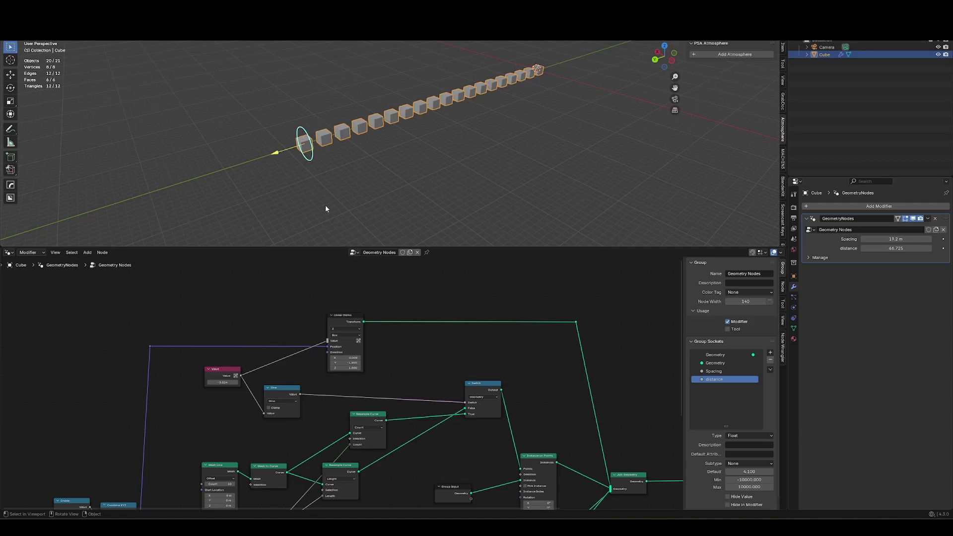
Step: Pin the Box Linear Gizmo's Value and check its visibility with the cube deselected and reselected
click(348, 315)
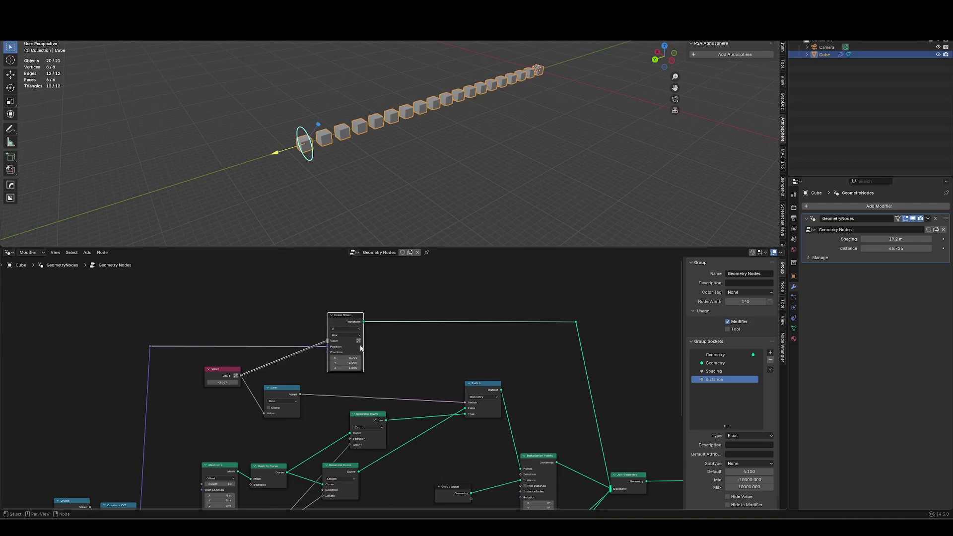
click(359, 340)
click(379, 331)
click(484, 166)
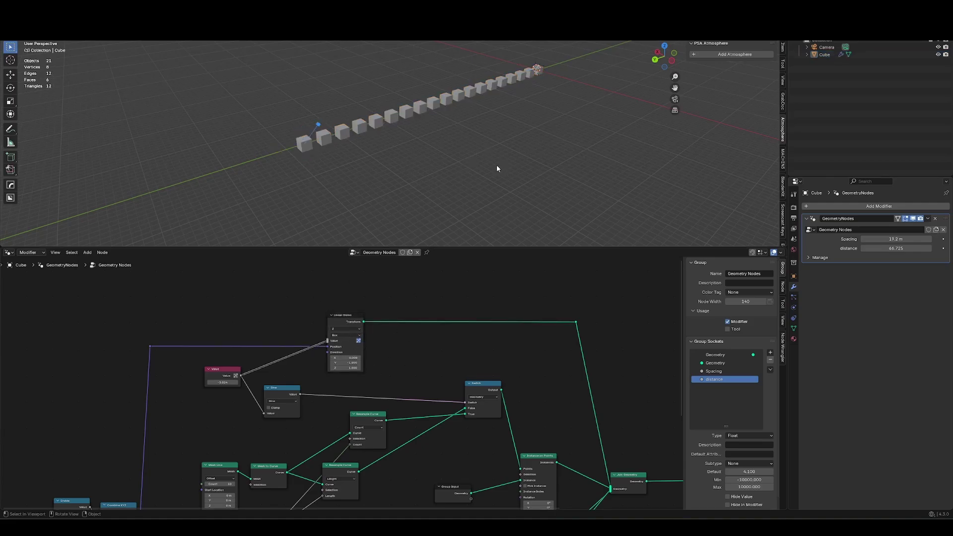
scroll(472, 177, down, 3)
click(349, 136)
scroll(365, 111, up, 5)
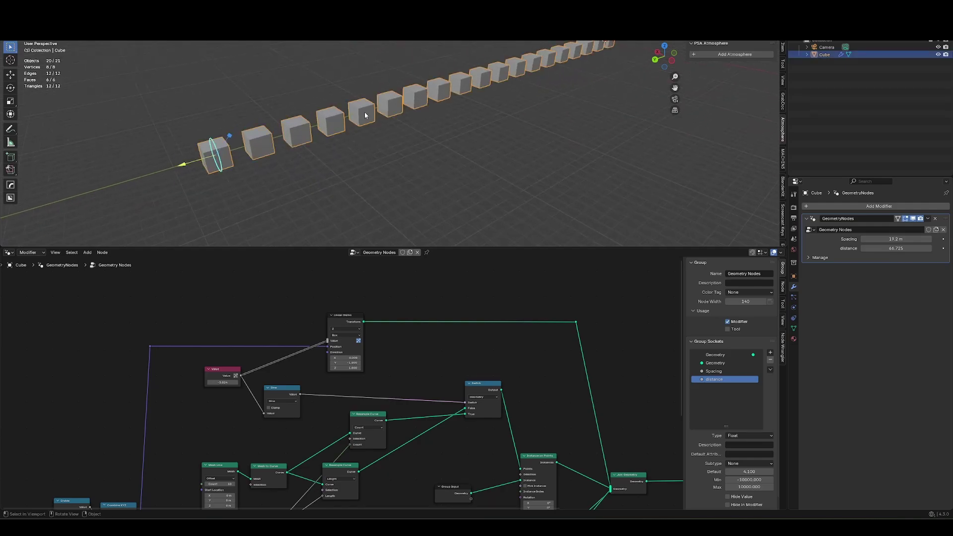
Step: Add a reroute on the Value node's outgoing links, move Value away from it, and cut the link between them
middle_drag(228, 399, 266, 389)
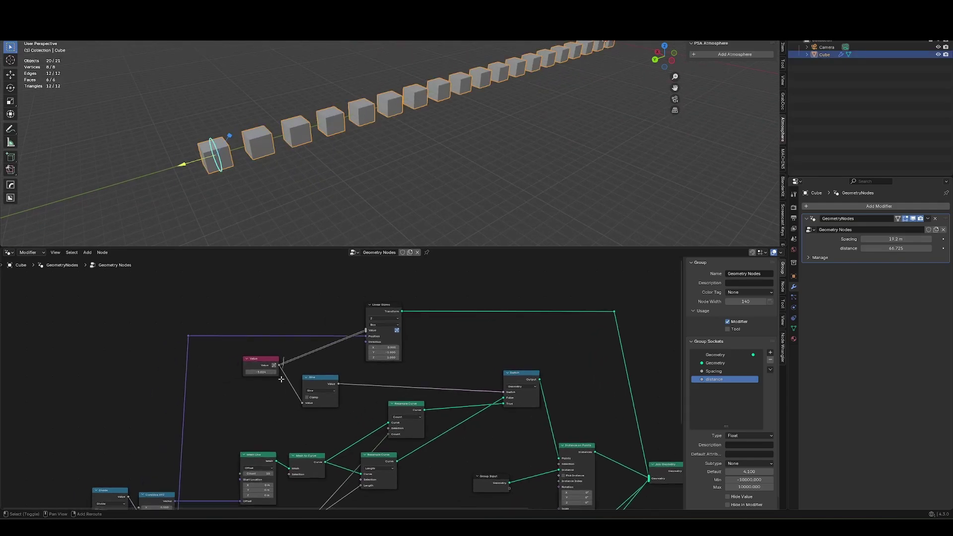
shift+right_drag(281, 379, 284, 356)
drag(269, 362, 239, 364)
ctrl+right_drag(259, 355, 271, 387)
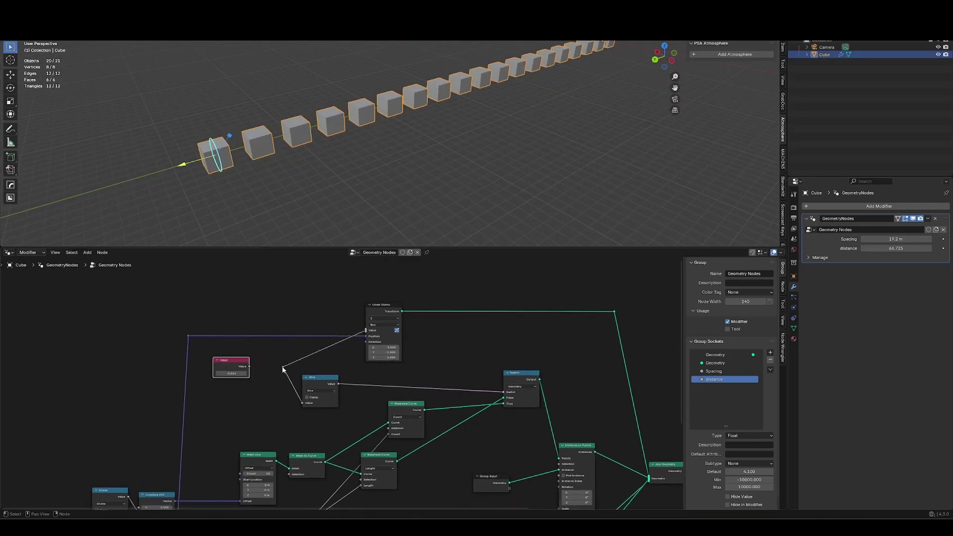
Step: Replace the Value node with a Group Input named "spacing toggle" feeding Sine and the Linear Gizmo's Value, and unpin that gizmo value
drag(302, 402, 277, 390)
text(group)
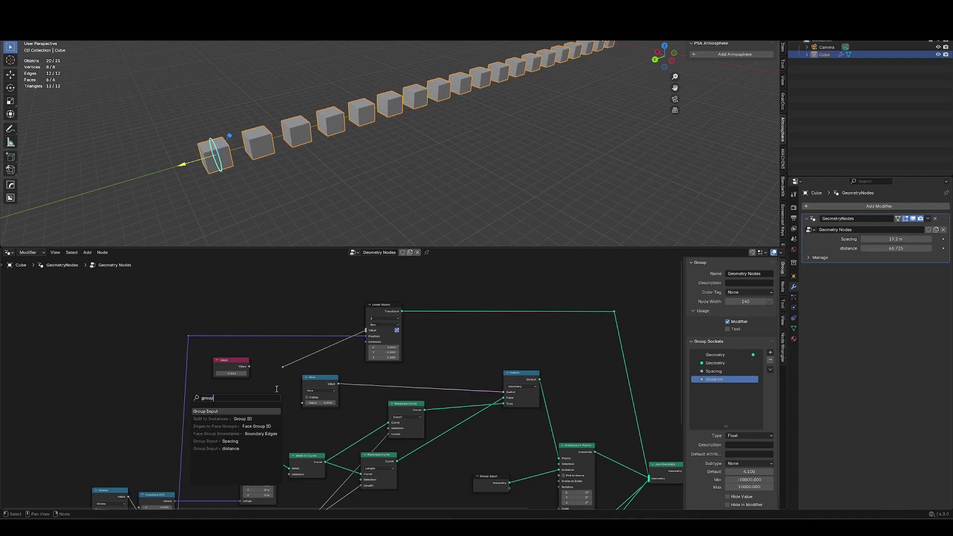
key(Return)
click(251, 400)
double_click(717, 386)
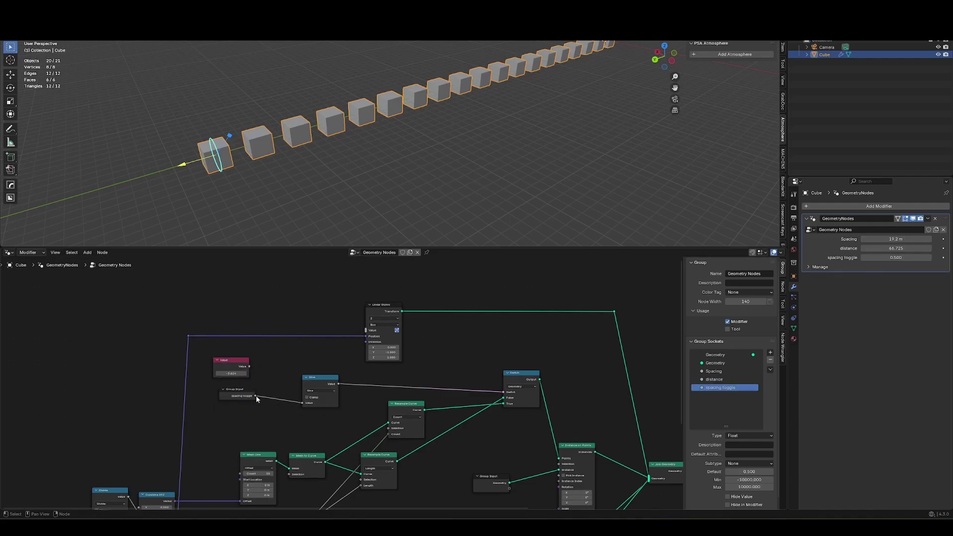
drag(256, 396, 366, 330)
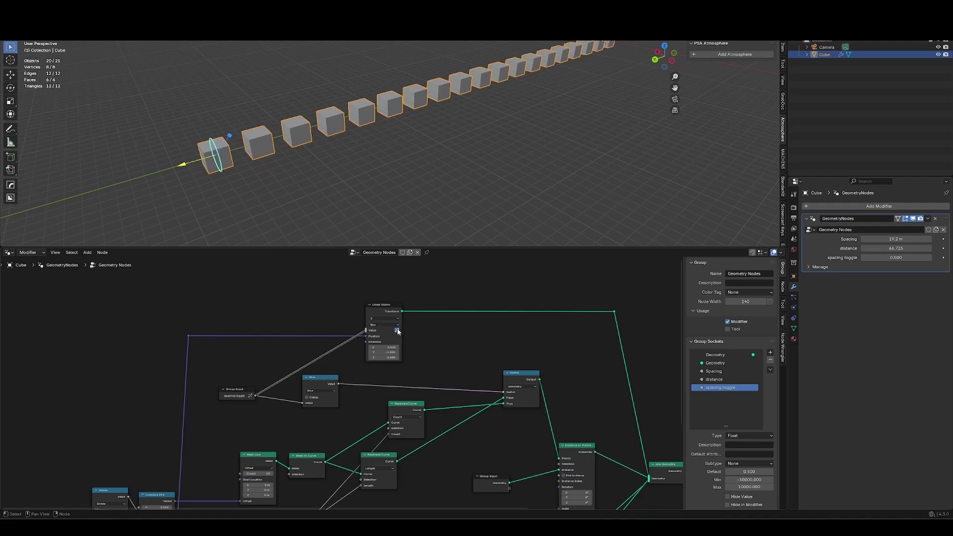
drag(240, 390, 256, 368)
Step: Check the gizmos' visibility on the cube row with the cube deselected and reselected, viewing it from different angles
click(276, 144)
click(288, 141)
middle_drag(288, 141, 320, 147)
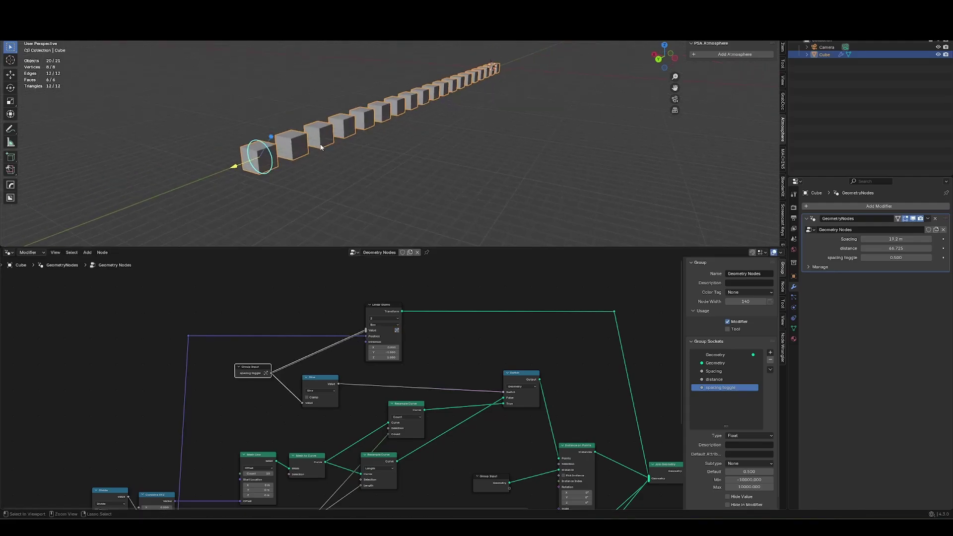
click(380, 172)
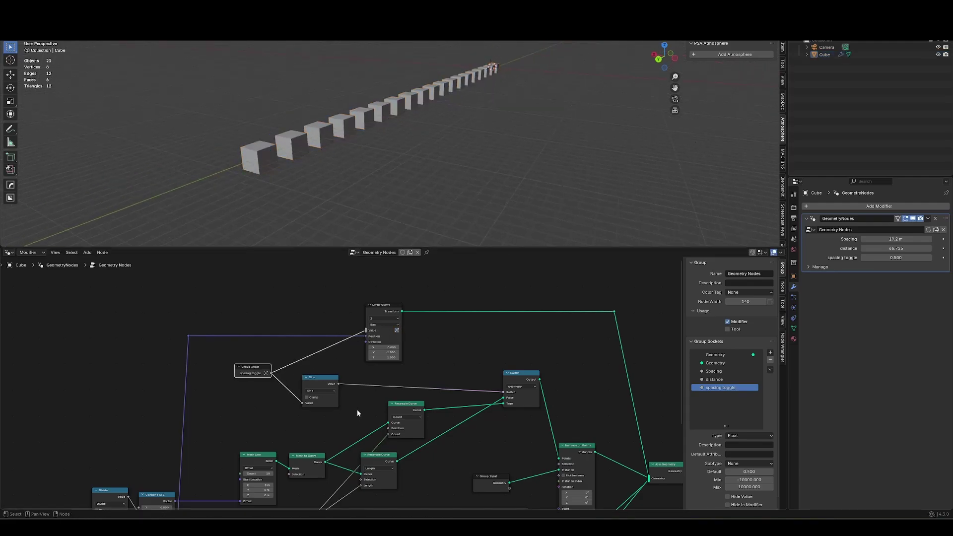
key(Home)
click(268, 172)
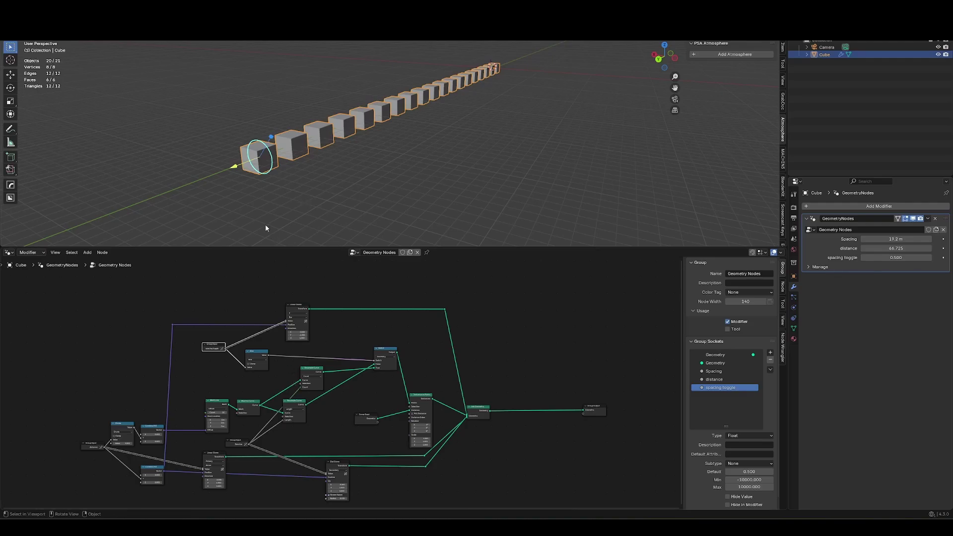
middle_drag(265, 225, 347, 176)
click(348, 178)
middle_drag(395, 94, 348, 134)
scroll(176, 303, up, 8)
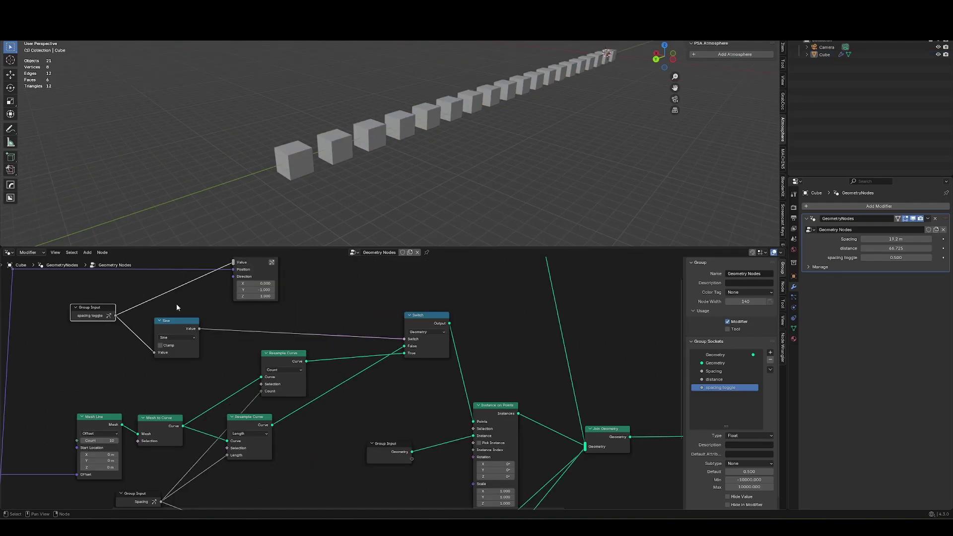
Step: Select the cube row and duplicate it along the X axis to place a second row beside the original
click(296, 167)
ctrl+middle_drag(318, 167, 388, 163)
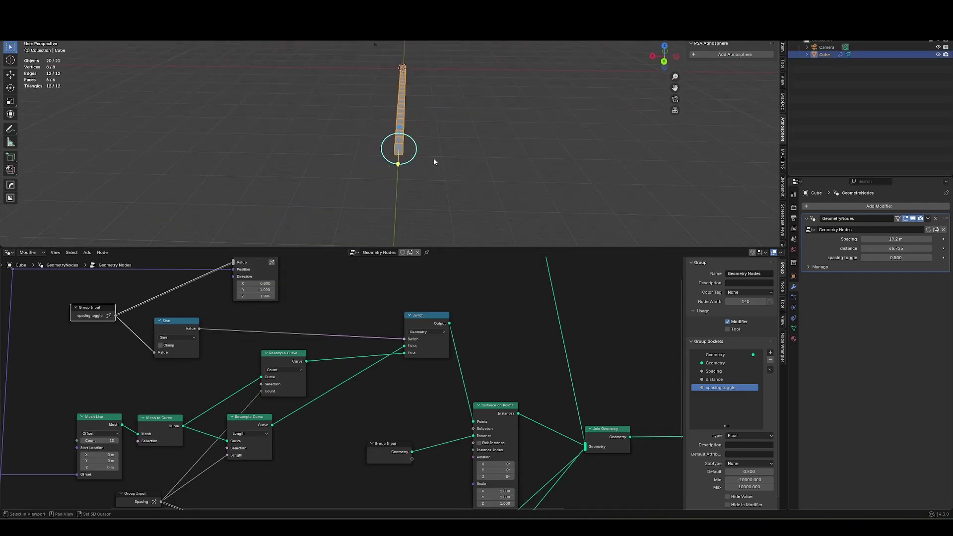
key(shift+d)
key(x)
click(486, 168)
middle_drag(486, 168, 321, 187)
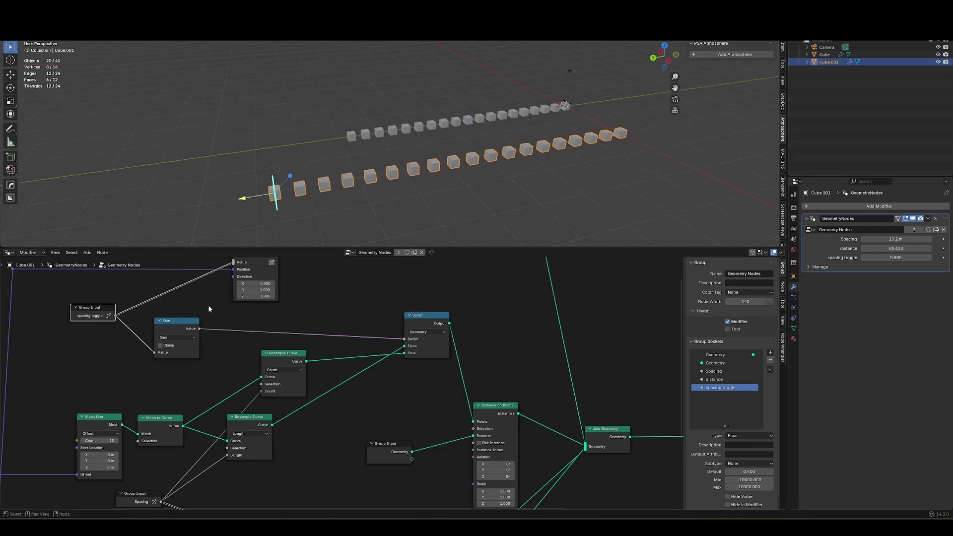
Step: Add a reroute on the spacing toggle's outgoing links and move its Group Input node away from the reroute
middle_drag(174, 374, 289, 374)
shift+right_drag(247, 301, 240, 349)
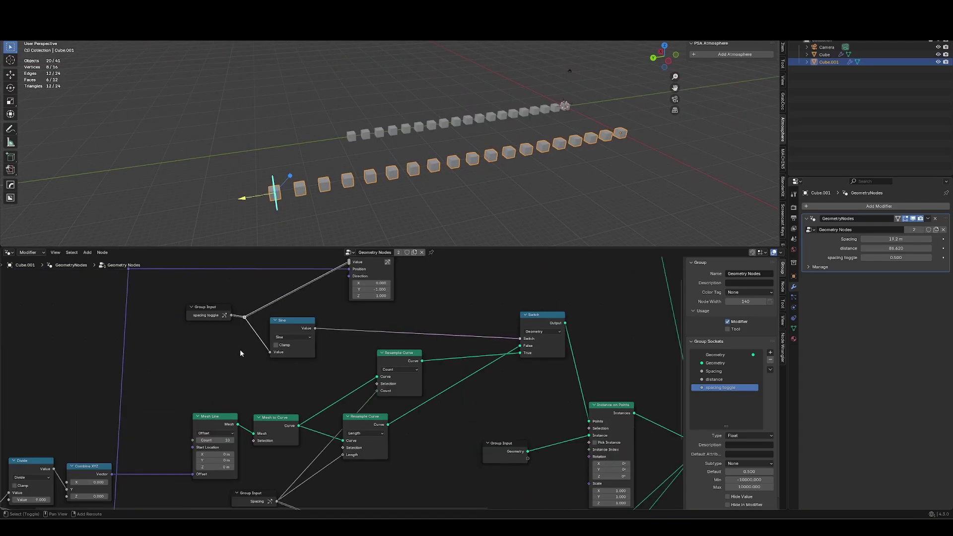
drag(213, 319, 190, 320)
Step: Try a Value node as the reroute's source after cutting the spacing toggle link, reconnect the Group Input, and delete the Value node
ctrl+right_drag(226, 305, 219, 332)
key(shift+a)
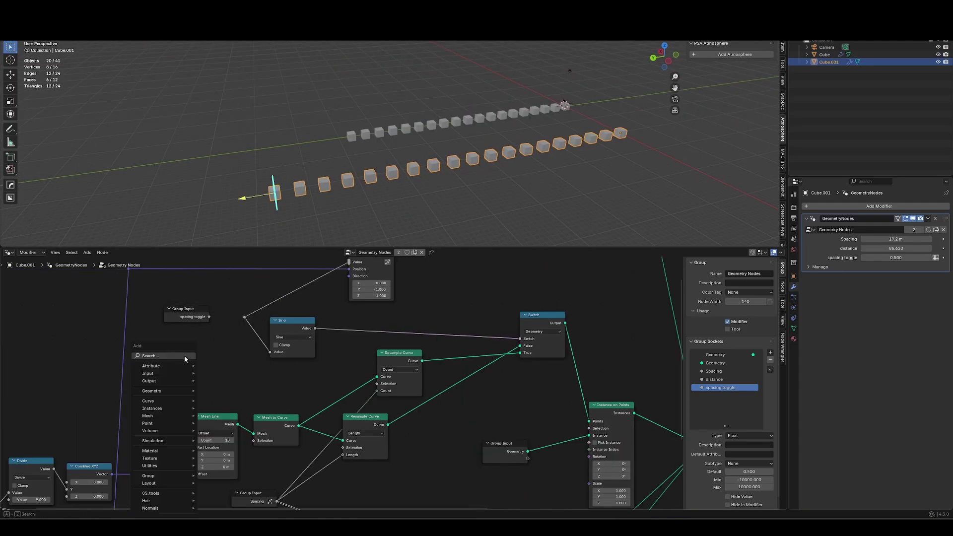
text(value)
key(Return)
click(157, 346)
drag(200, 359, 240, 370)
drag(209, 317, 244, 317)
click(188, 361)
key(x)
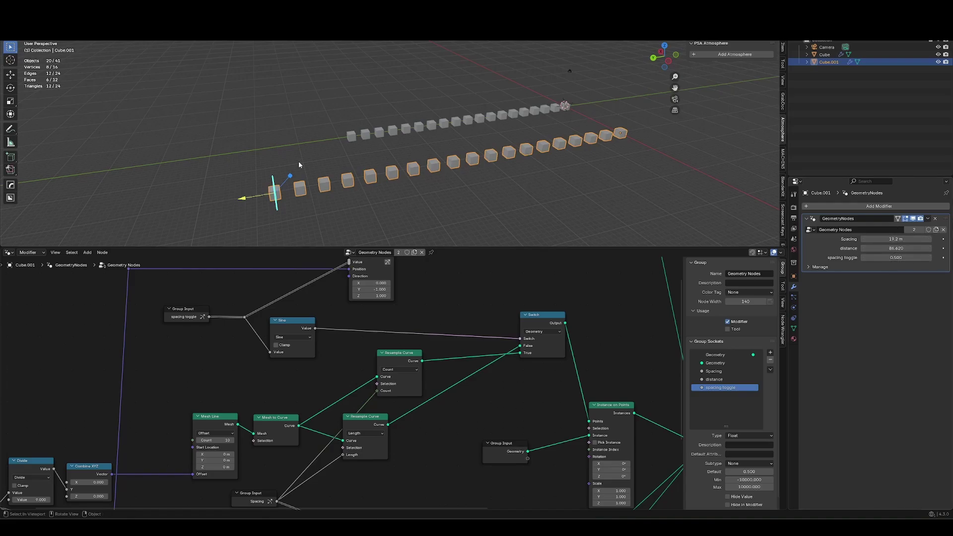
Step: Extend the duplicated row with its viewport gizmo and adjust its Spacing to about 18.6 m
mouse_move(252, 198)
mouse_down()
mouse_move(264, 206)
mouse_move(441, 178)
mouse_move(243, 202)
mouse_up()
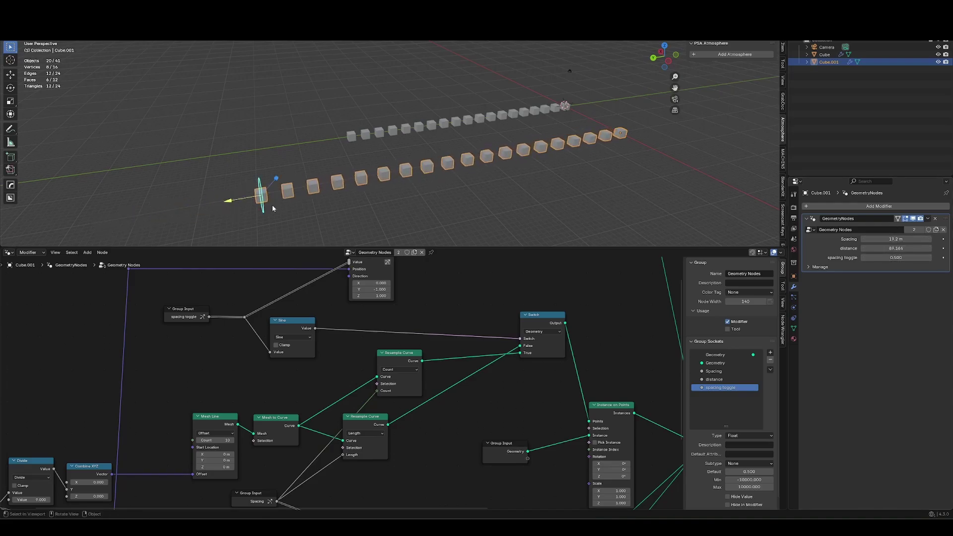
middle_drag(272, 204, 382, 191)
mouse_move(383, 191)
mouse_down()
mouse_move(370, 165)
mouse_move(342, 187)
mouse_move(388, 165)
mouse_move(377, 174)
mouse_up()
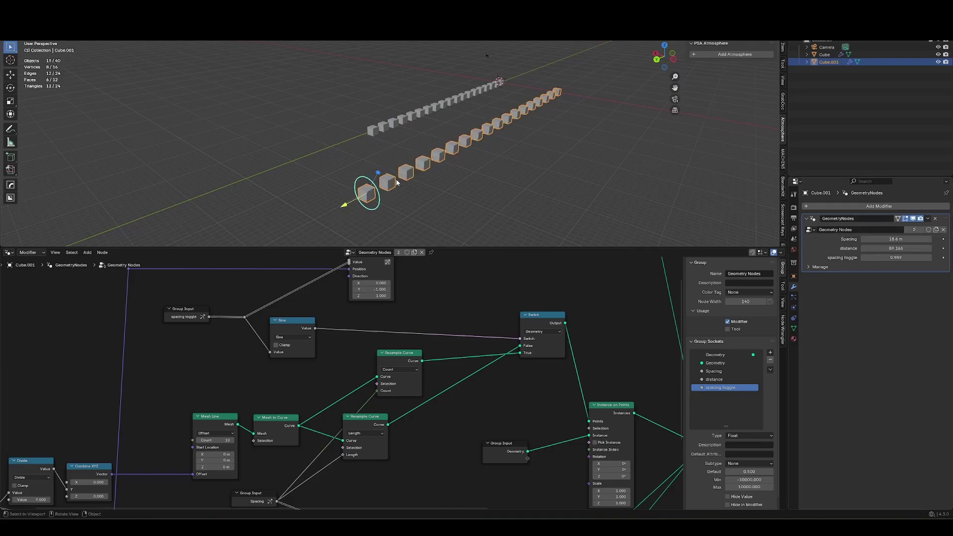
Step: Duplicate the second row along the X axis and adjust the new copy with its gizmos to a Spacing of about 15 m
middle_drag(447, 140, 437, 174)
key(shift+d)
key(x)
click(550, 150)
drag(311, 183, 506, 168)
drag(526, 127, 512, 144)
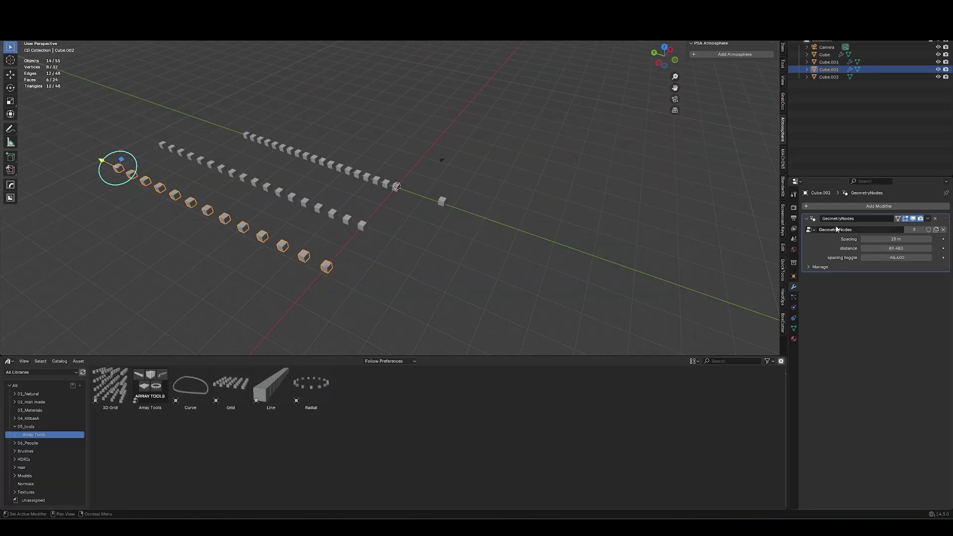
Step: Apply the Array Tools asset from the asset library to the separate single cube and select the resulting line array
click(441, 201)
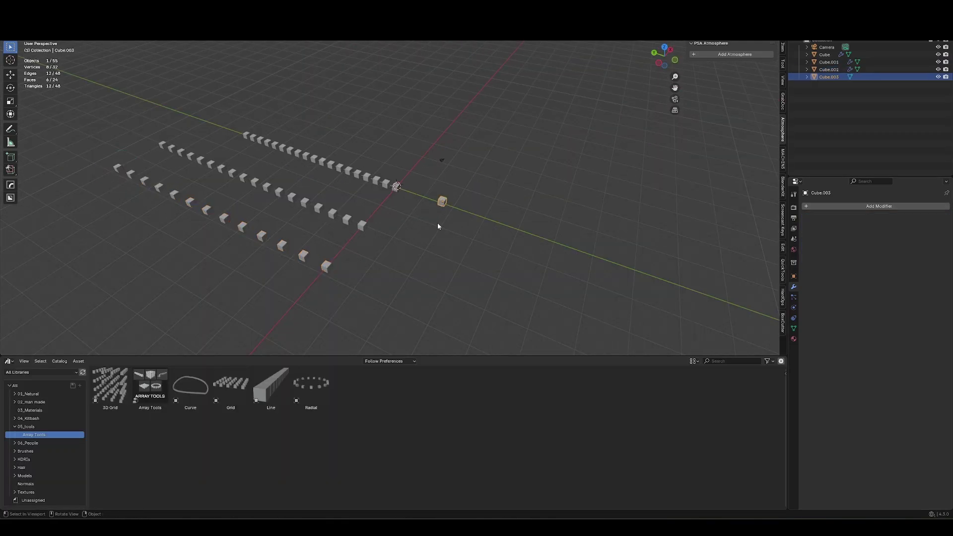
middle_drag(445, 237, 423, 206)
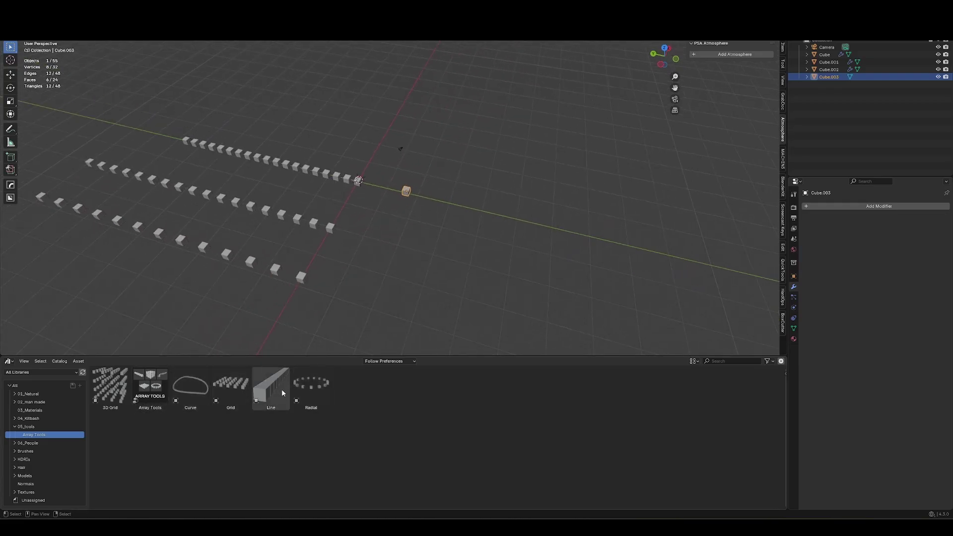
drag(149, 384, 379, 244)
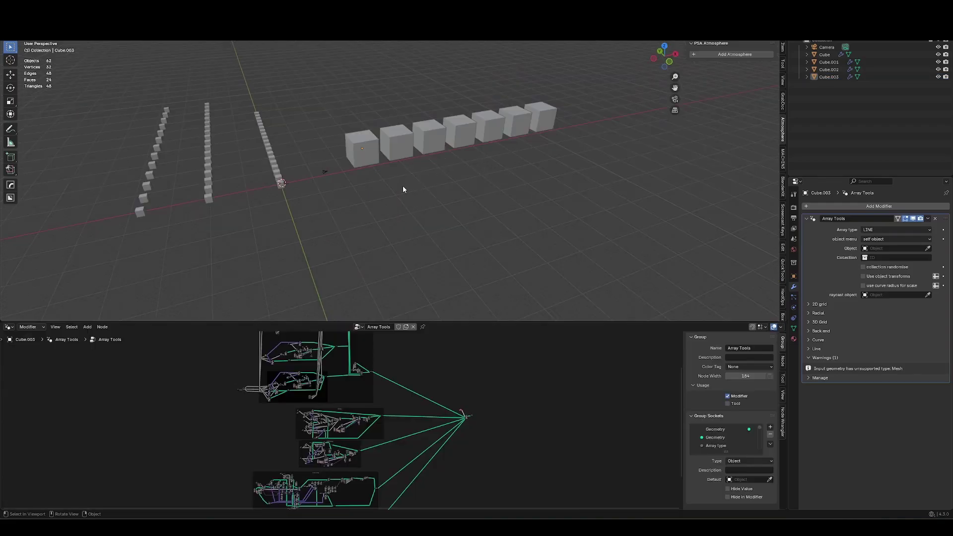
click(418, 158)
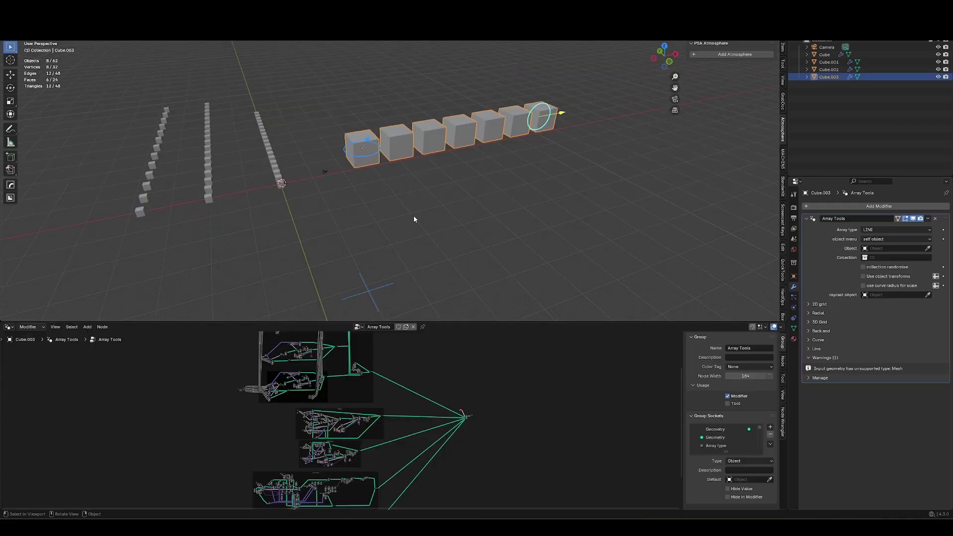